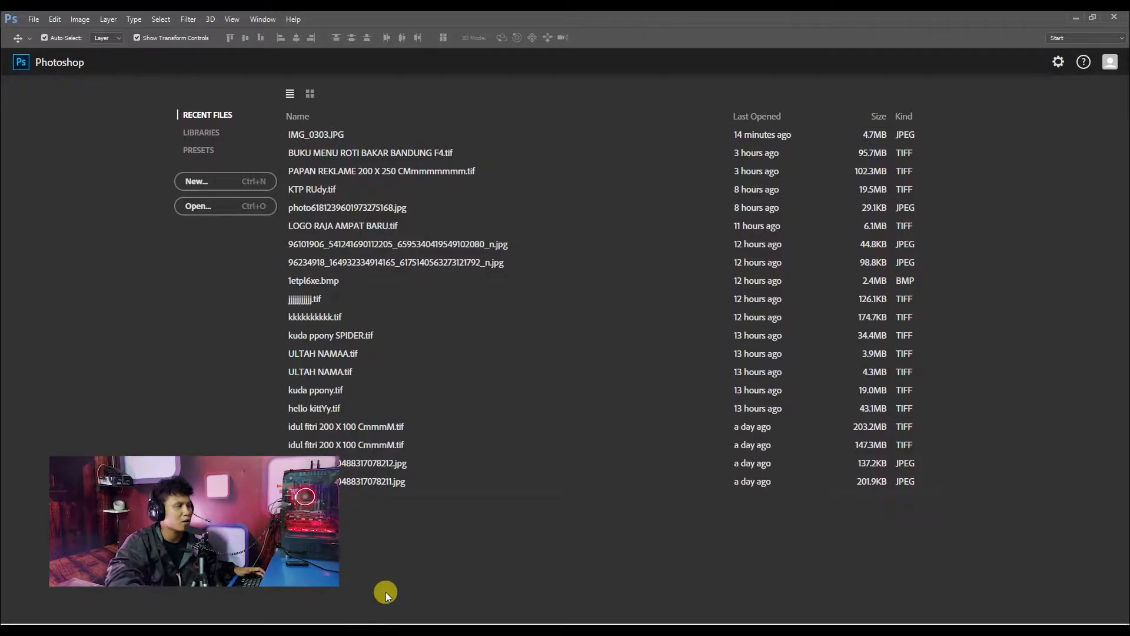
Open the photo IMG_0303.JPG from the file explorer window in Photoshop.
click(33, 18)
click(574, 16)
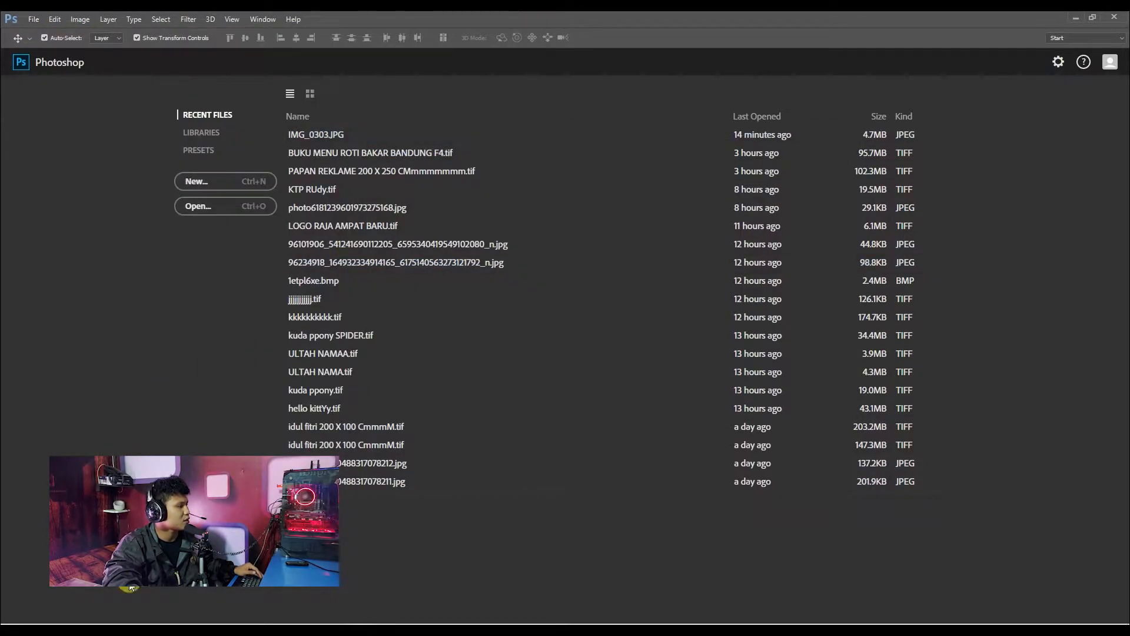
click(96, 629)
drag(333, 114, 387, 540)
drag(681, 51, 679, 57)
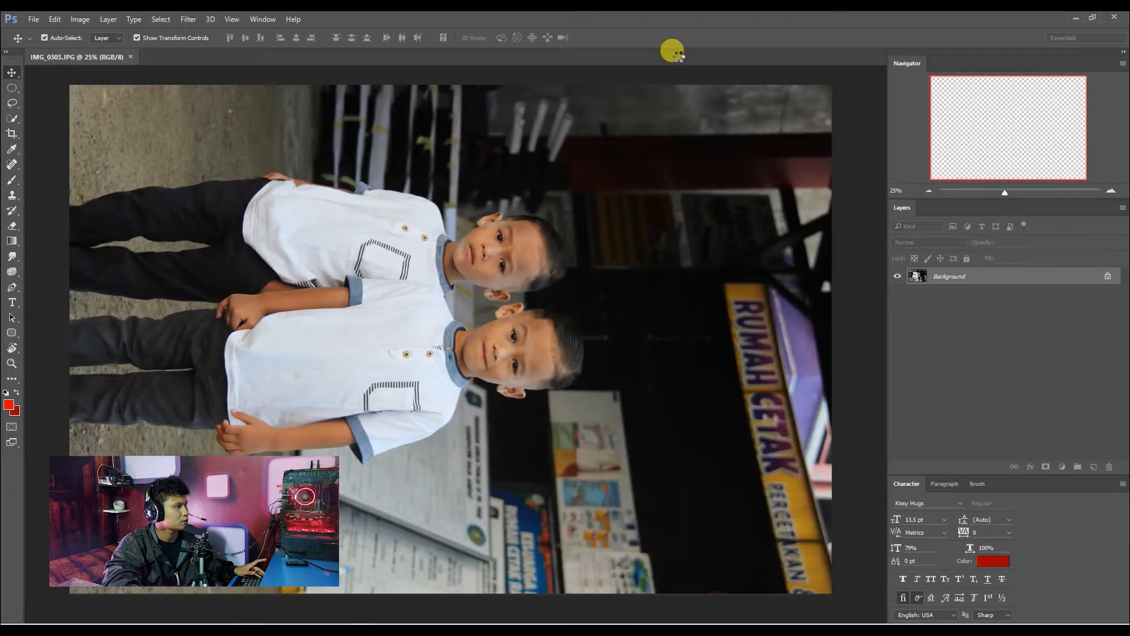
Duplicate the photo as "IMG_0303 copy" and dock both images as tabs.
drag(83, 62, 129, 144)
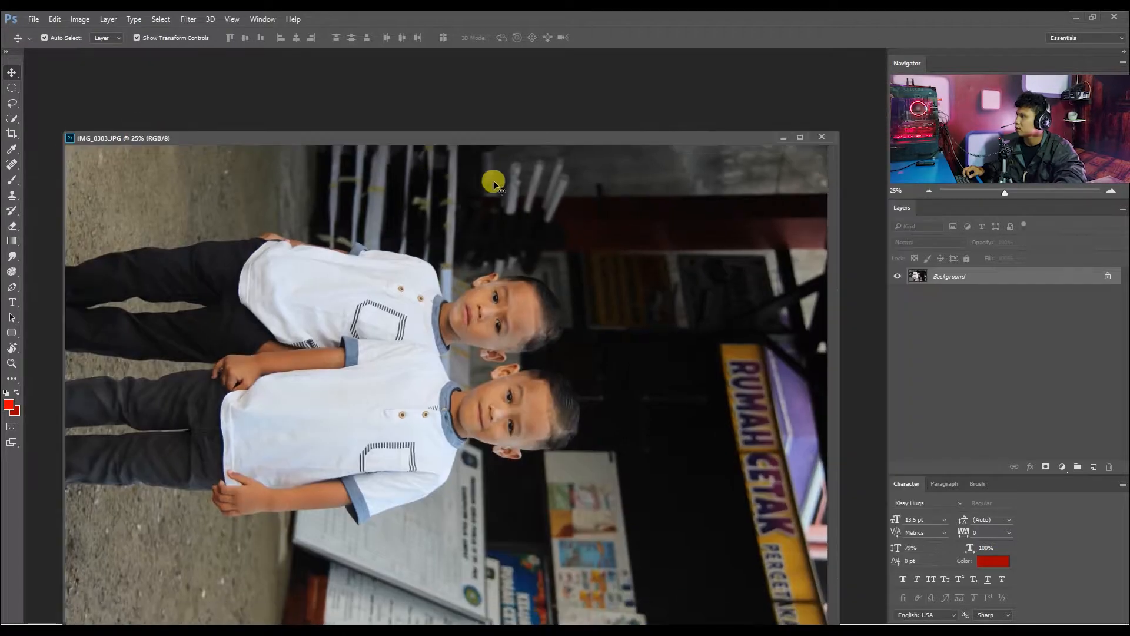
right_click(464, 138)
click(509, 146)
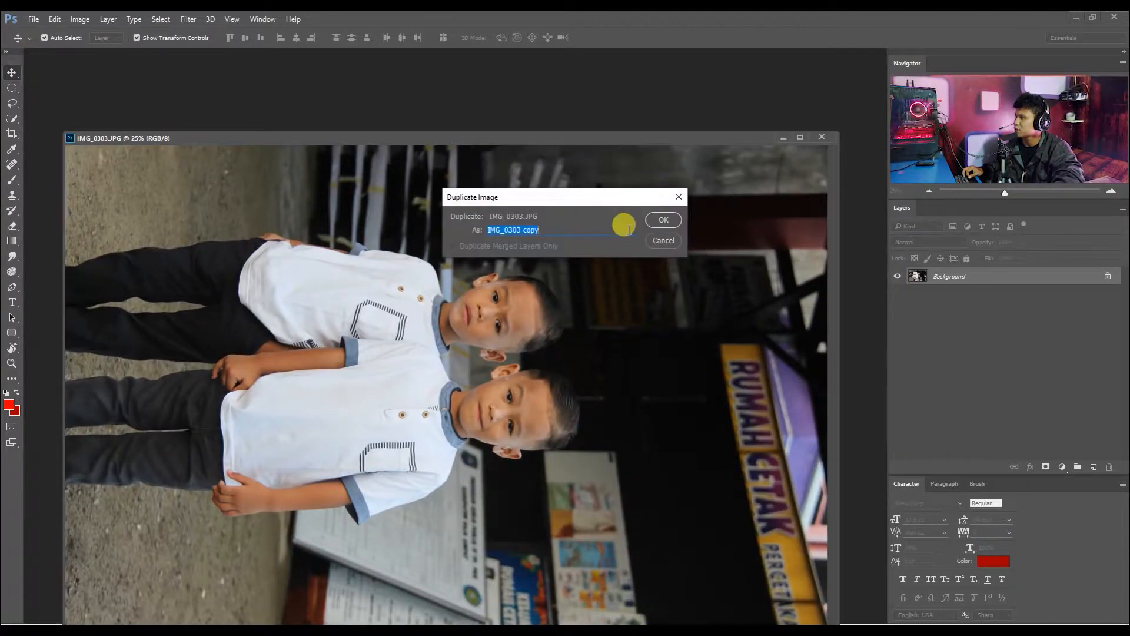
click(661, 220)
drag(458, 142, 412, 64)
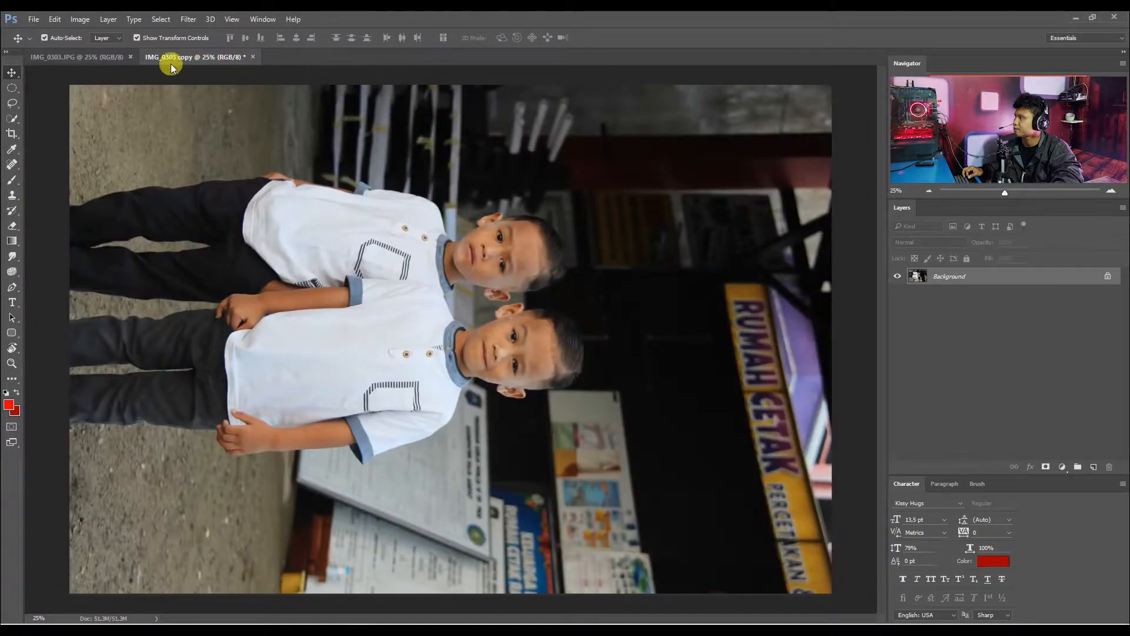
Rotate the original IMG_0303.JPG 90° counter clockwise so the boys stand upright.
click(109, 57)
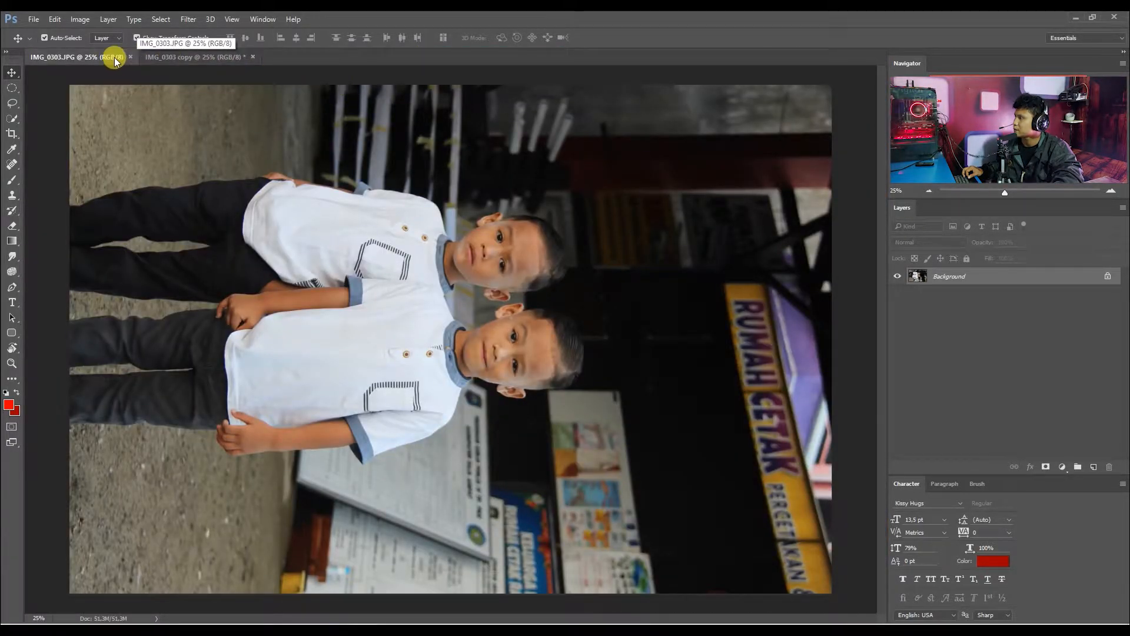
click(79, 19)
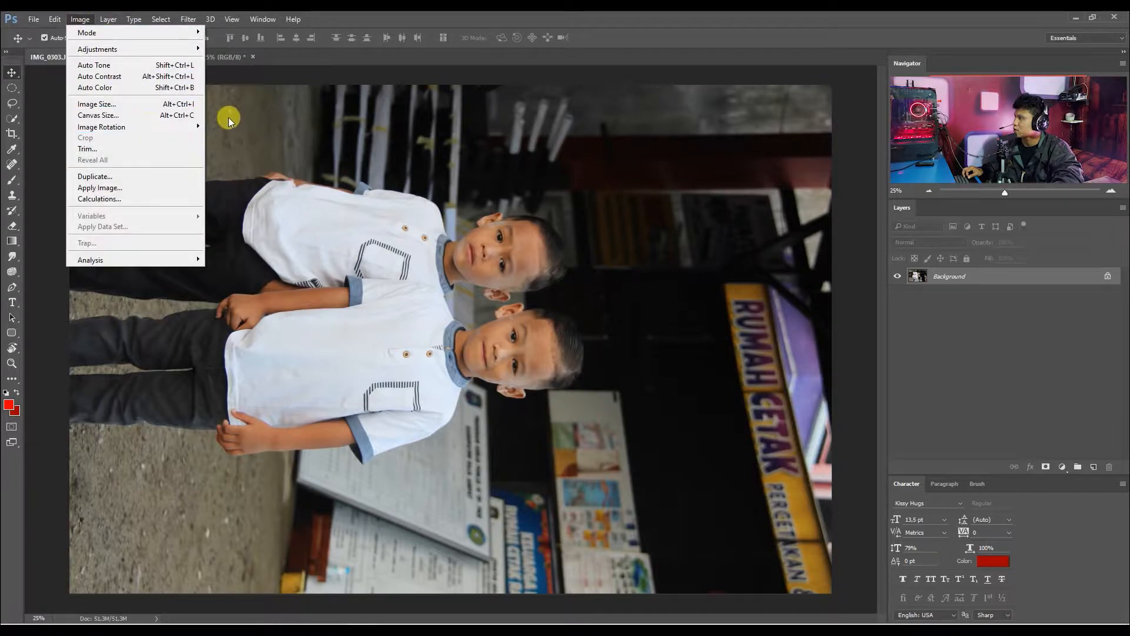
mouse_move(189, 126)
click(229, 143)
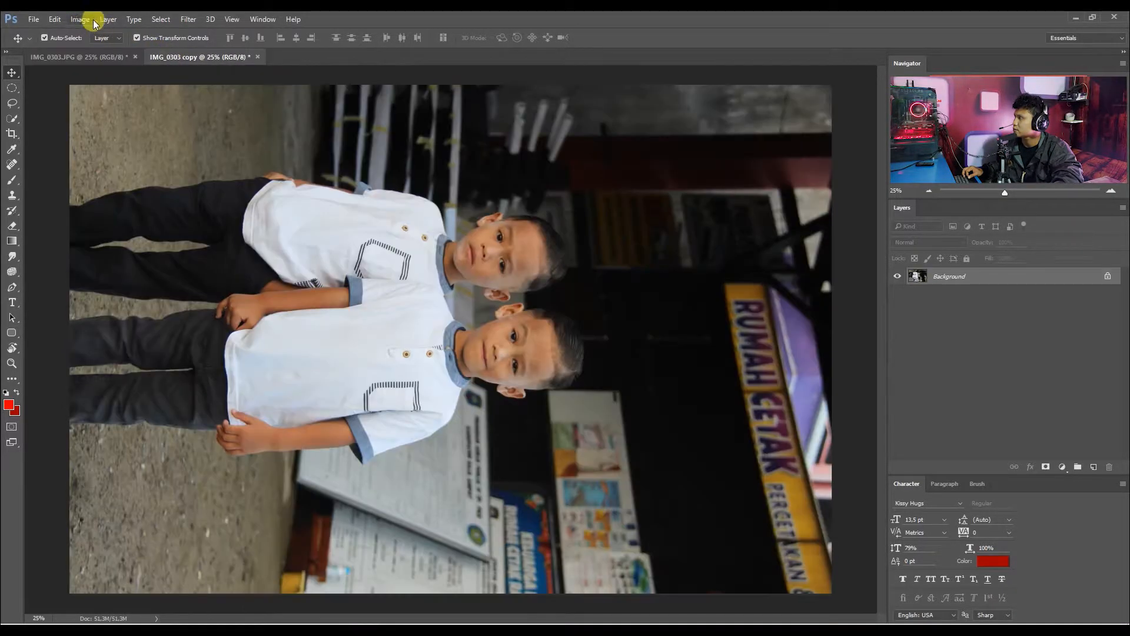
Rotate the canvas of IMG_0303 copy 90° counter clockwise to match the original.
click(106, 19)
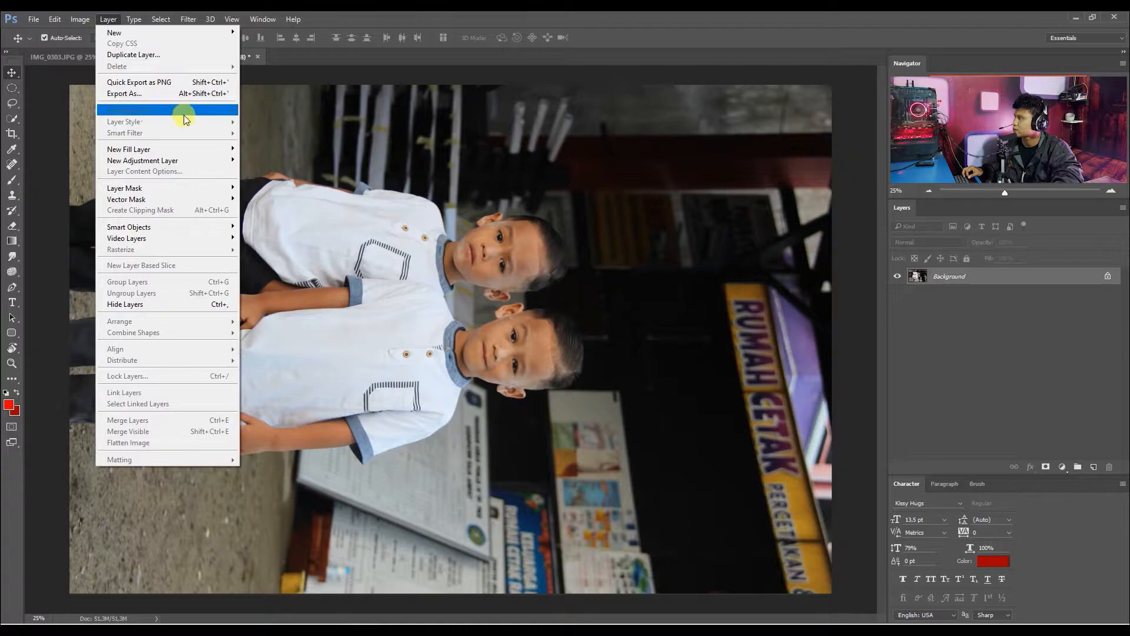
mouse_move(71, 19)
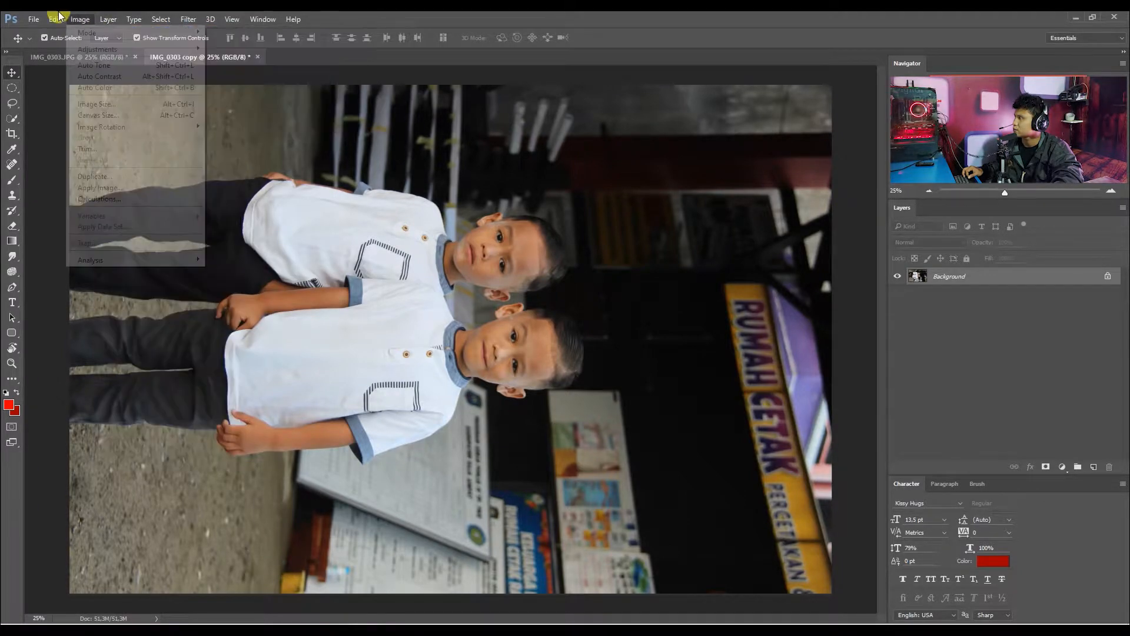
mouse_move(195, 126)
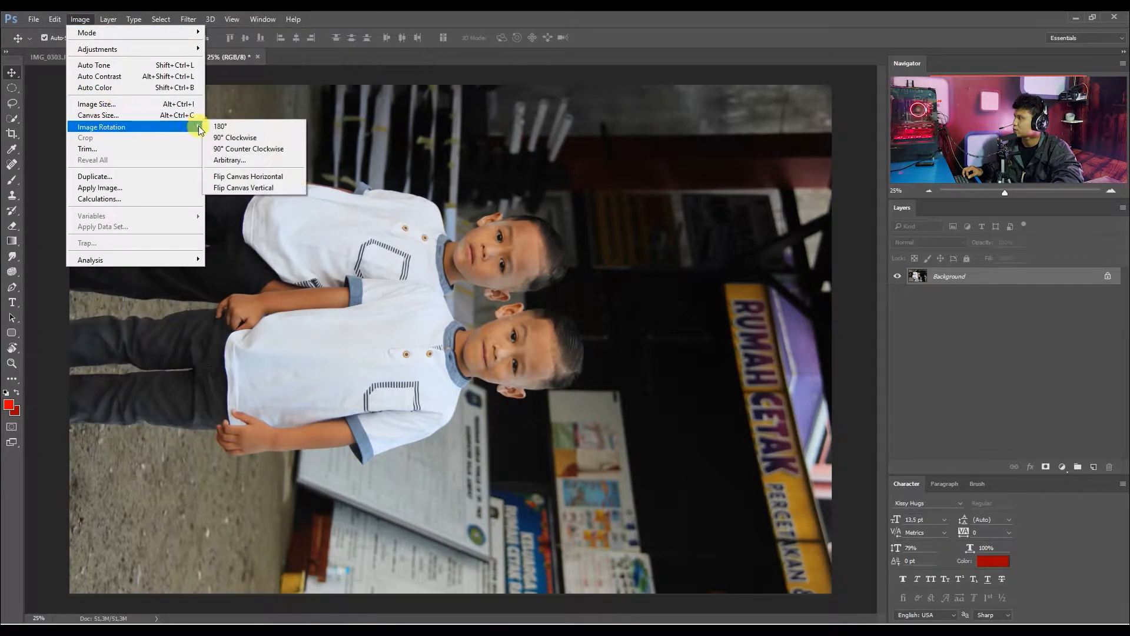
click(235, 147)
Float the original and the copy in separate windows and shrink them to fit beside each other.
drag(200, 57, 177, 75)
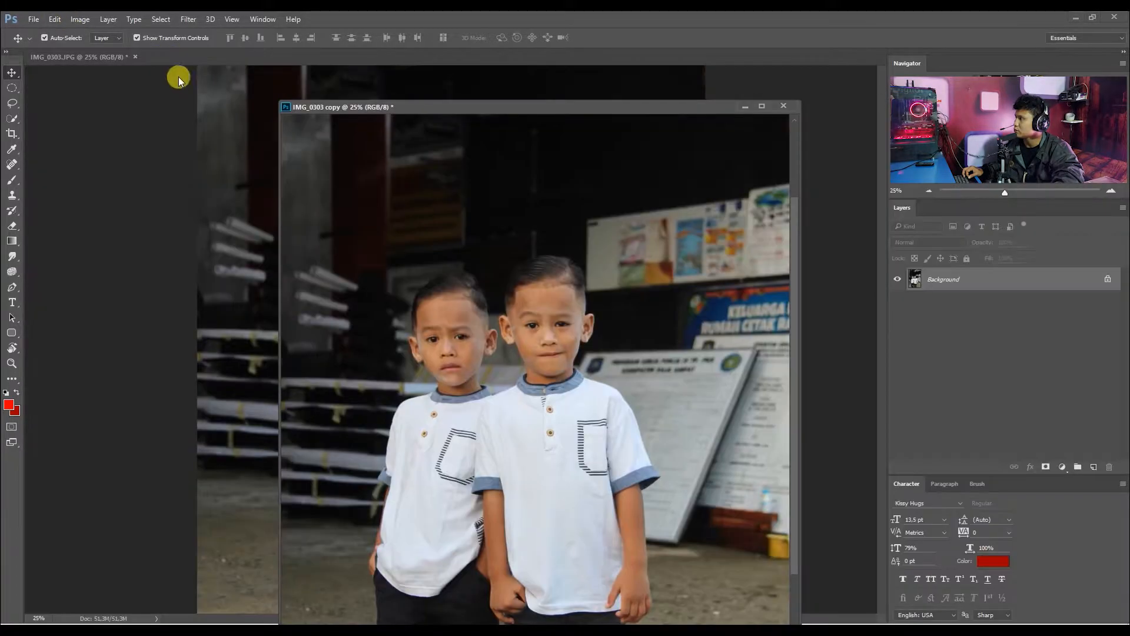
drag(113, 56, 308, 131)
drag(636, 110, 726, 108)
click(315, 109)
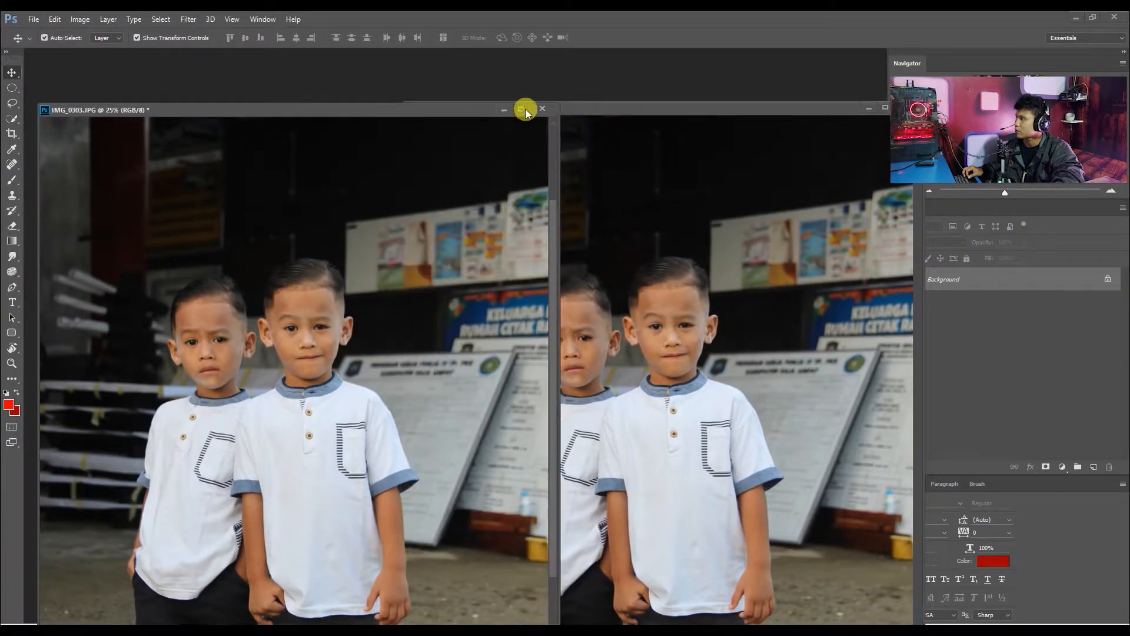
drag(555, 104, 252, 70)
drag(400, 100, 510, 180)
drag(607, 187, 454, 89)
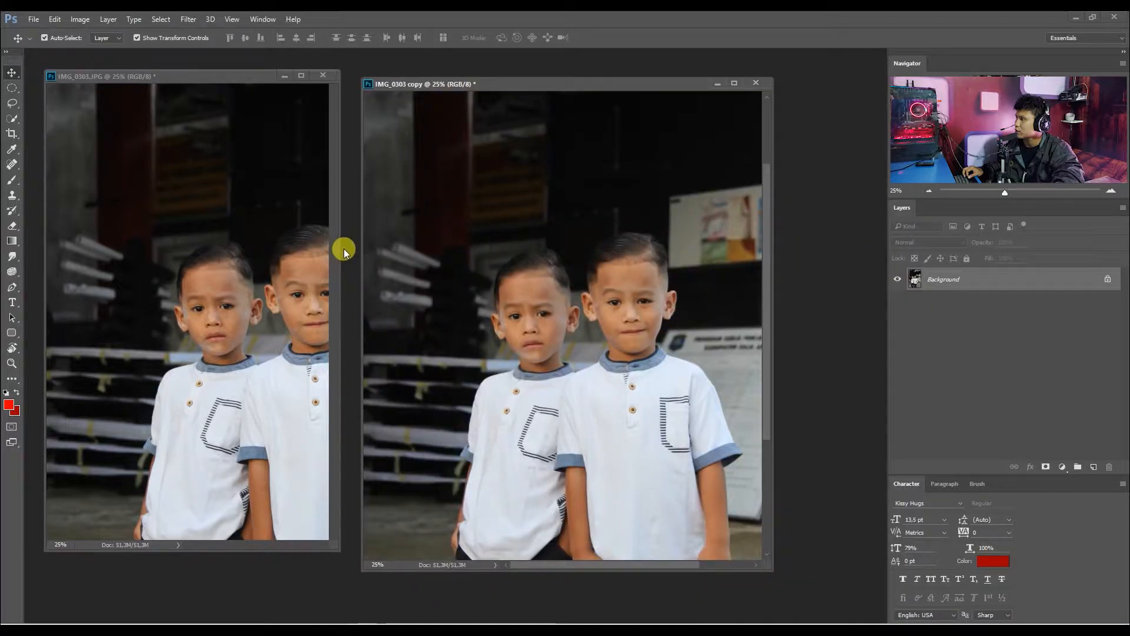
Zoom the original to 16.67% and the copy to about 15% and line up their windows side by side.
drag(339, 248, 368, 267)
scroll(230, 348, down, 2)
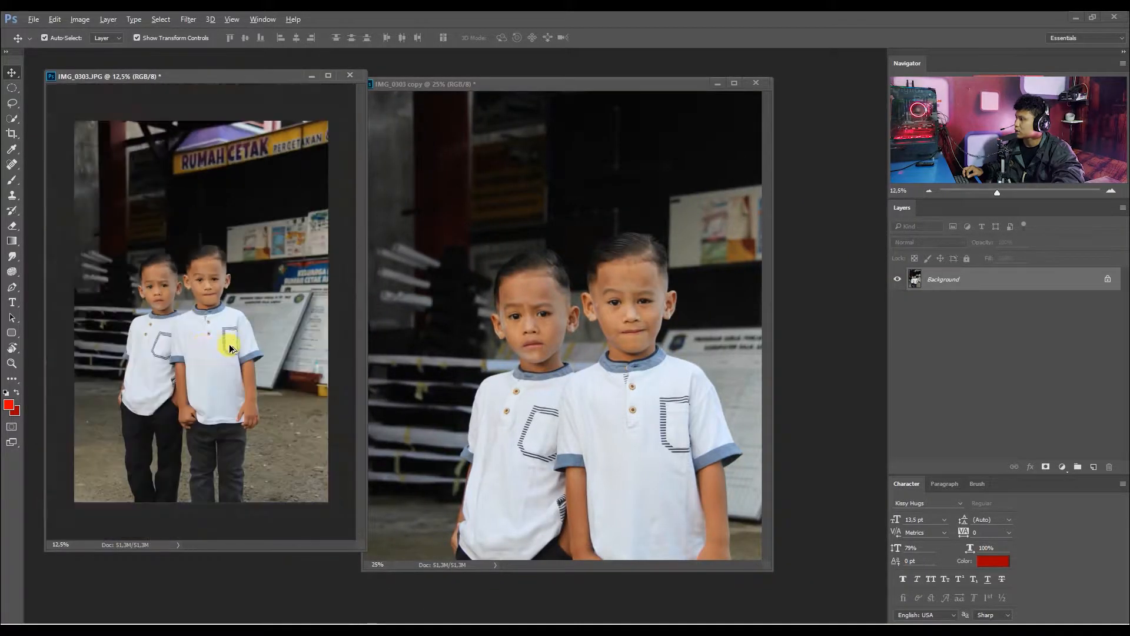
scroll(229, 347, up, 1)
drag(240, 77, 213, 104)
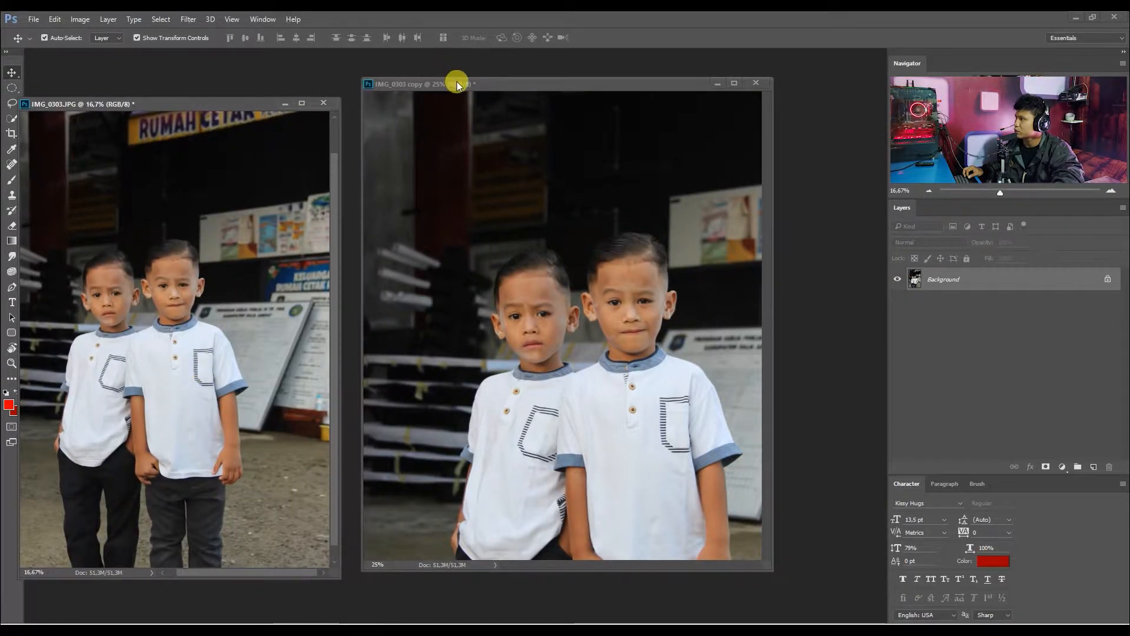
scroll(547, 194, down, 2)
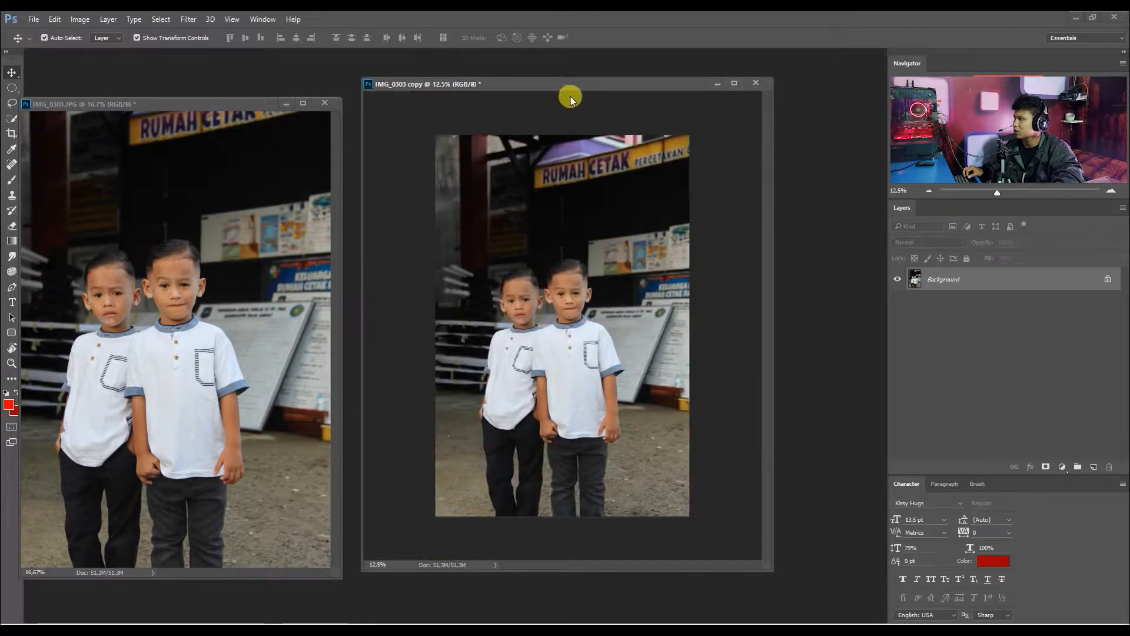
drag(570, 84, 560, 100)
scroll(542, 237, up, 2)
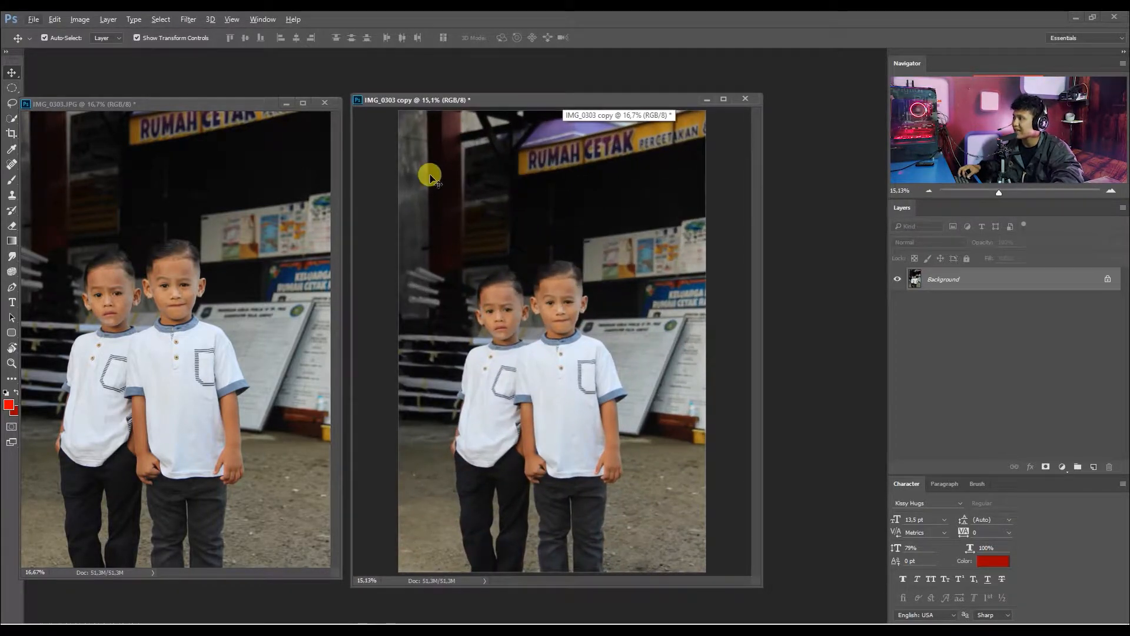
drag(267, 107, 283, 104)
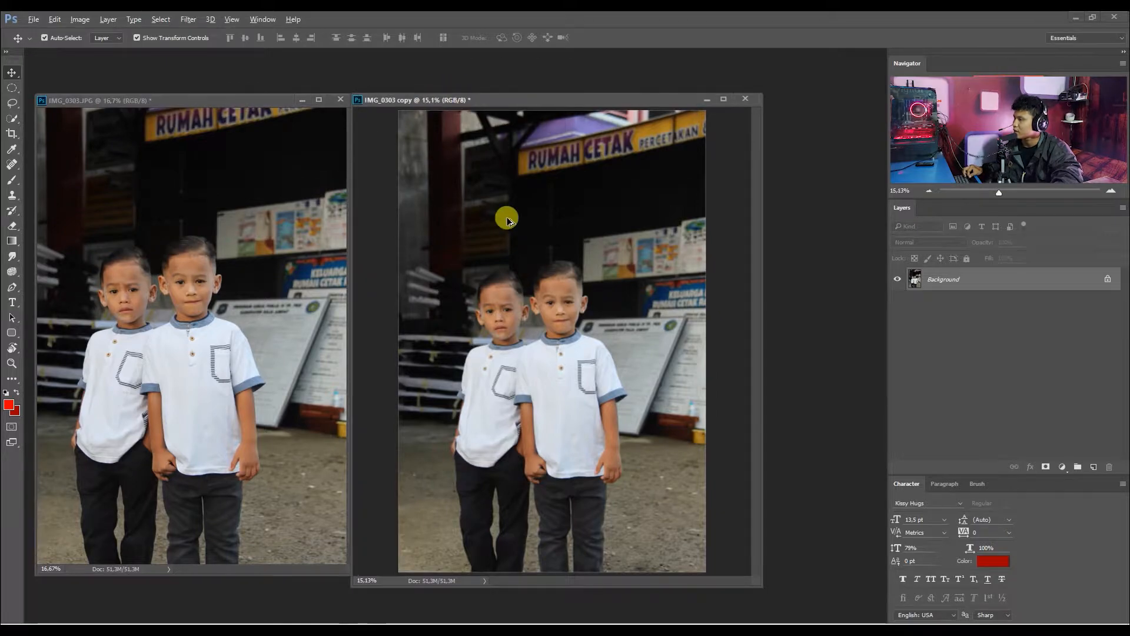
Examine the boys' faces in IMG_0303 copy at about 84% zoom.
scroll(518, 242, up, 8)
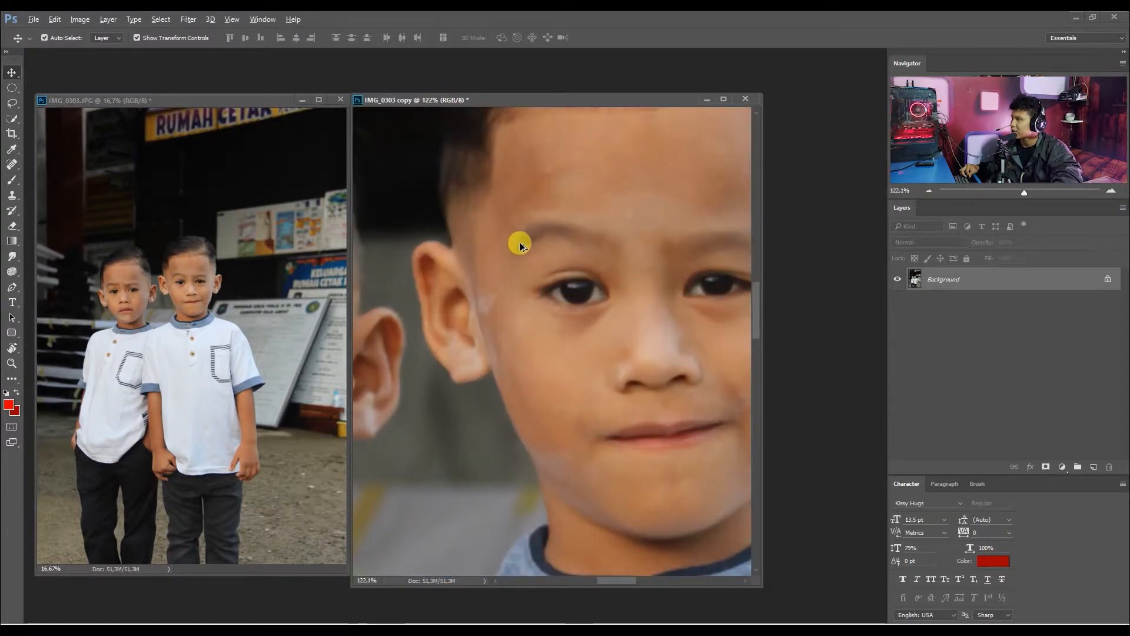
scroll(537, 375, up, 1)
scroll(529, 326, down, 3)
drag(423, 307, 534, 240)
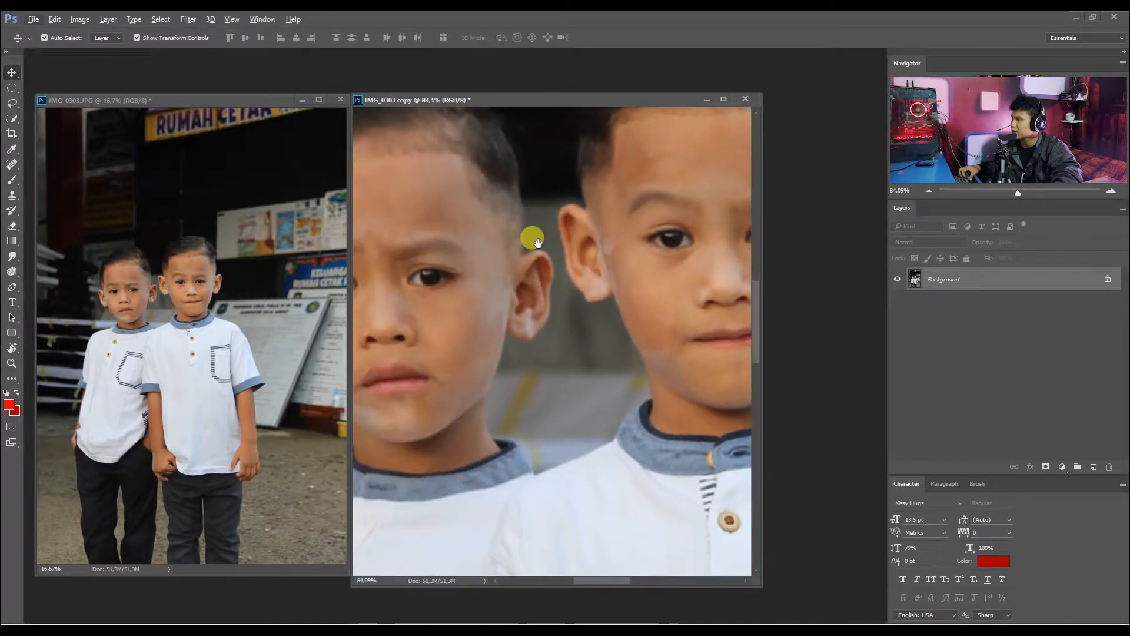
Resample the original IMG_0303.JPG to a resolution of 10 pixels/inch.
click(164, 298)
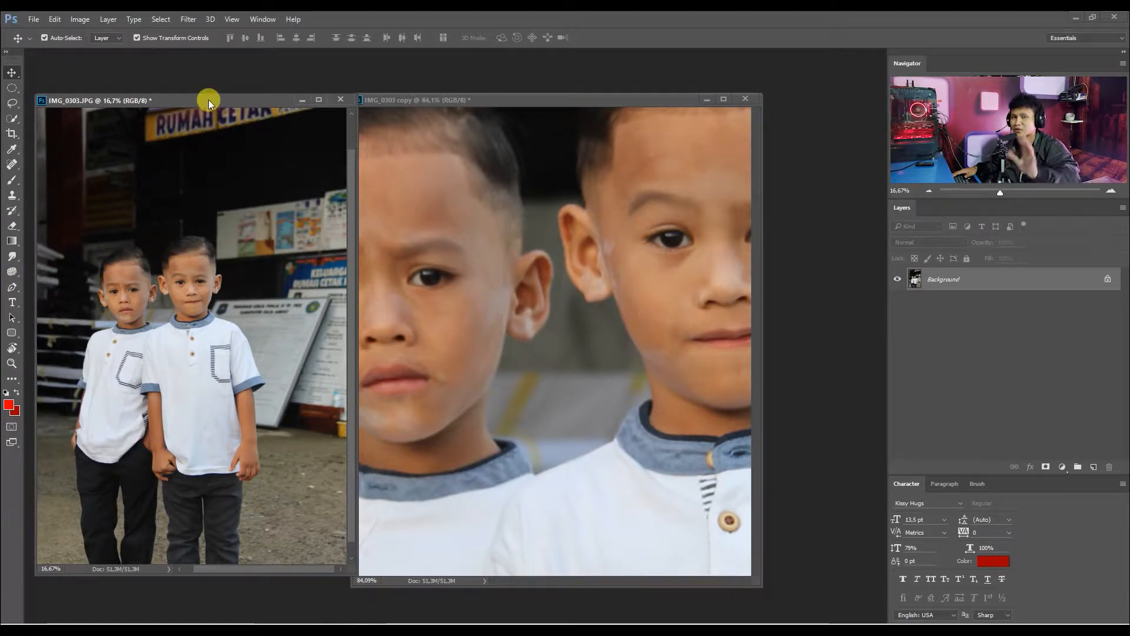
click(81, 23)
click(193, 71)
click(83, 26)
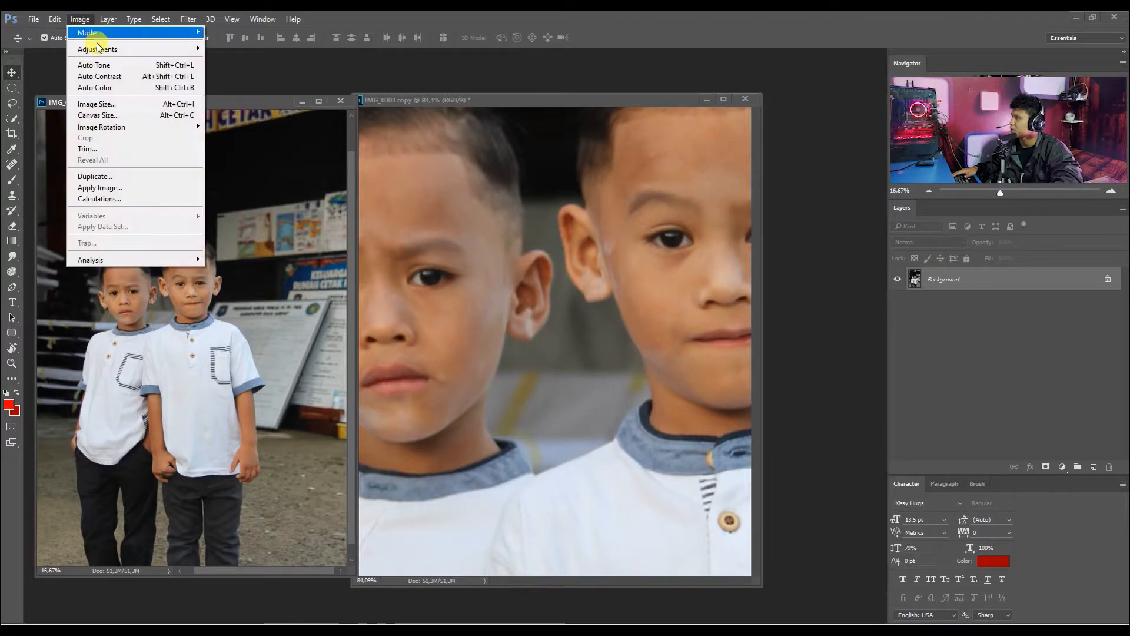
click(106, 114)
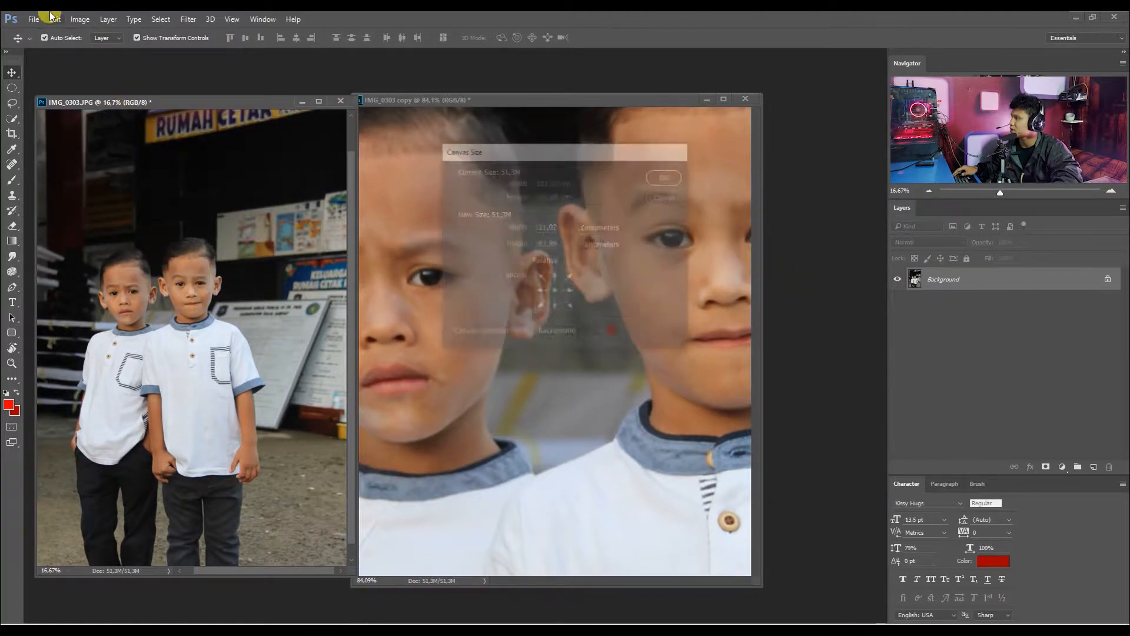
click(80, 19)
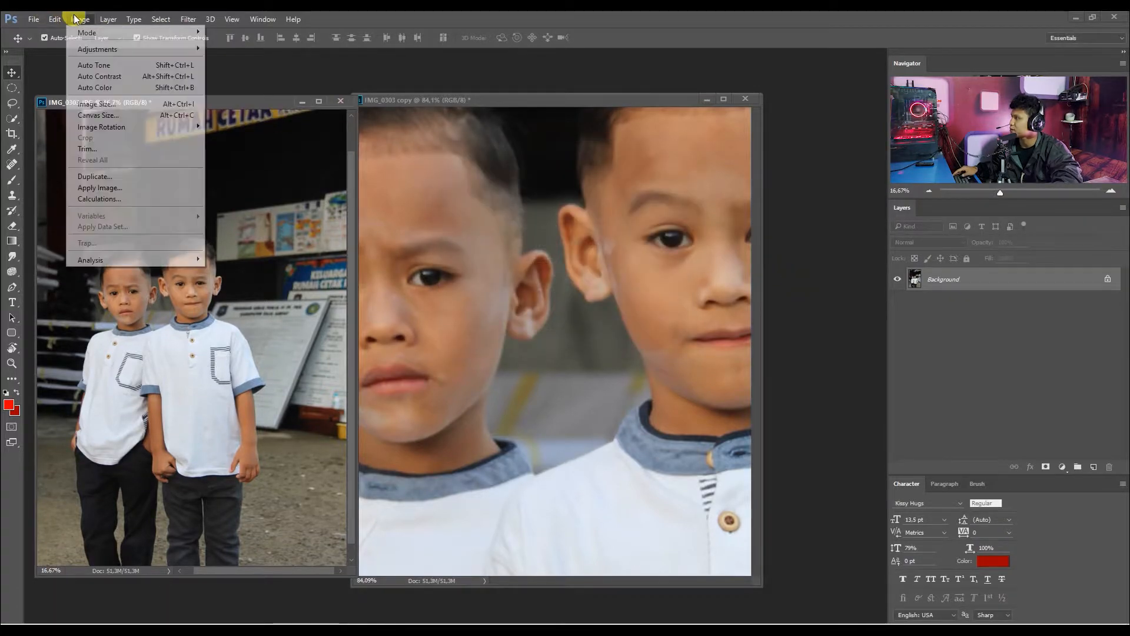
click(140, 107)
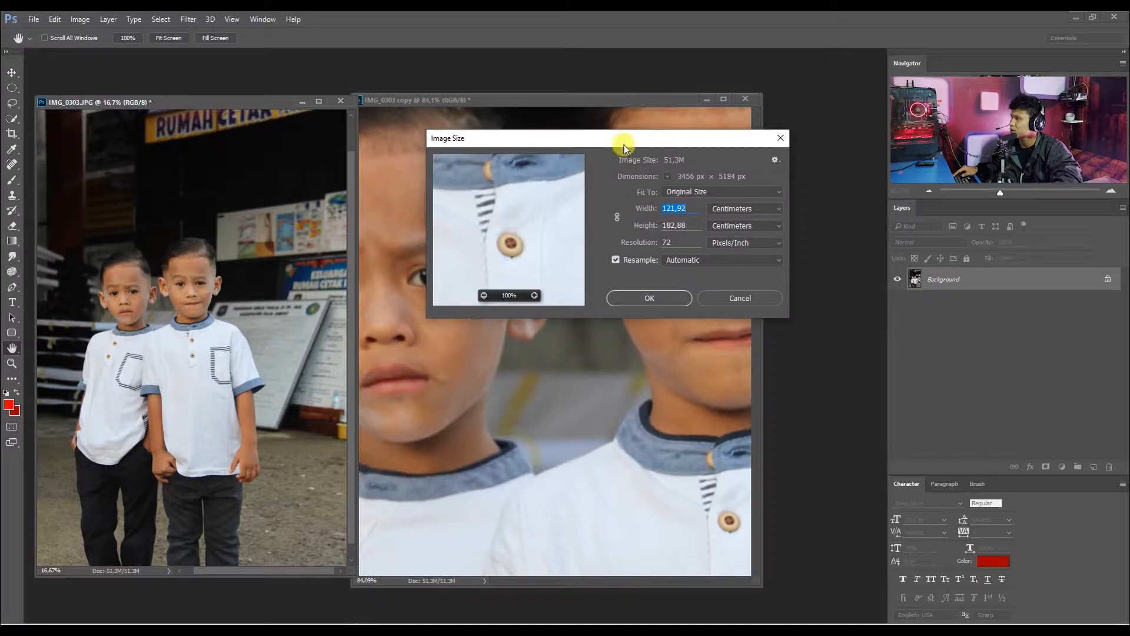
drag(626, 148, 592, 128)
click(642, 222)
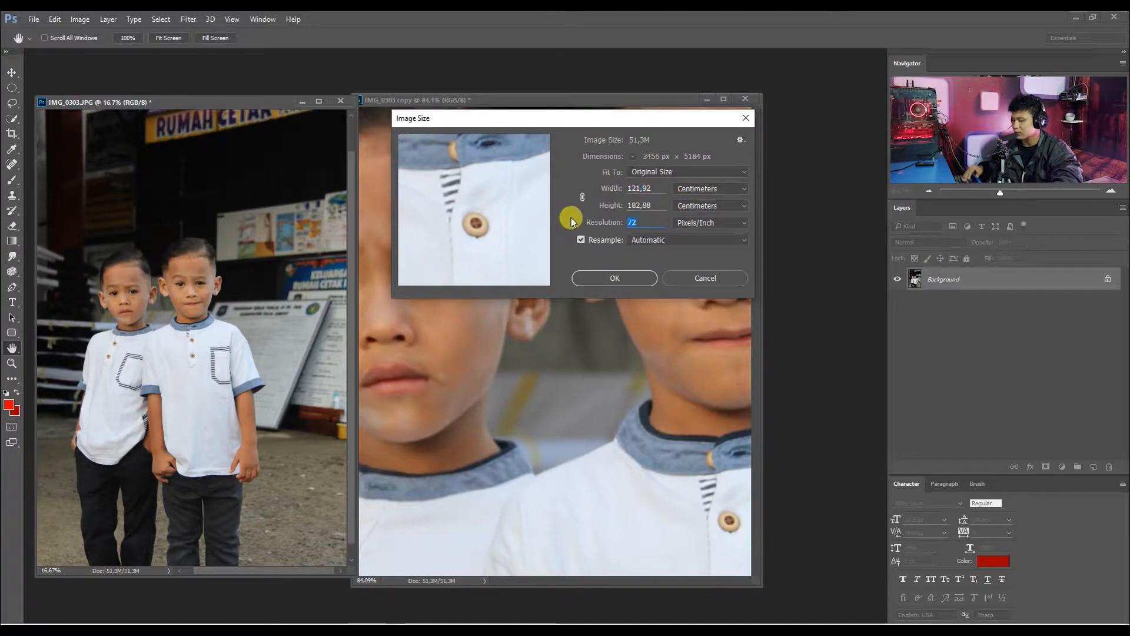
text(10)
key(Return)
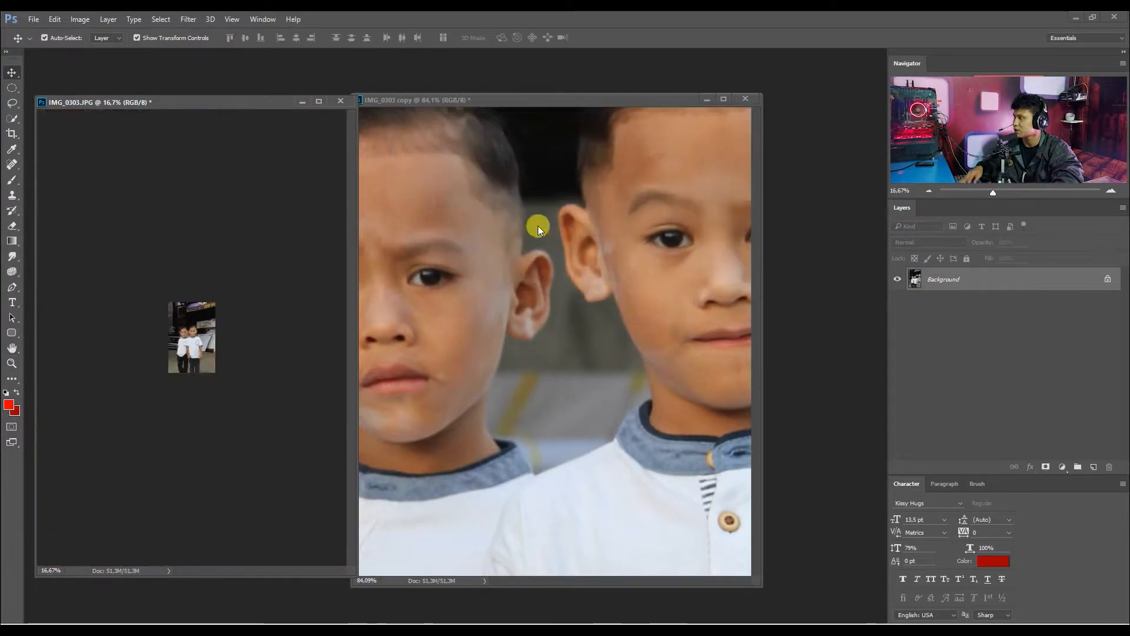
Compare the sharpness of the boys' faces in the resampled original and the untouched copy at matching magnification.
scroll(146, 354, up, 10)
scroll(177, 330, up, 5)
scroll(190, 271, up, 4)
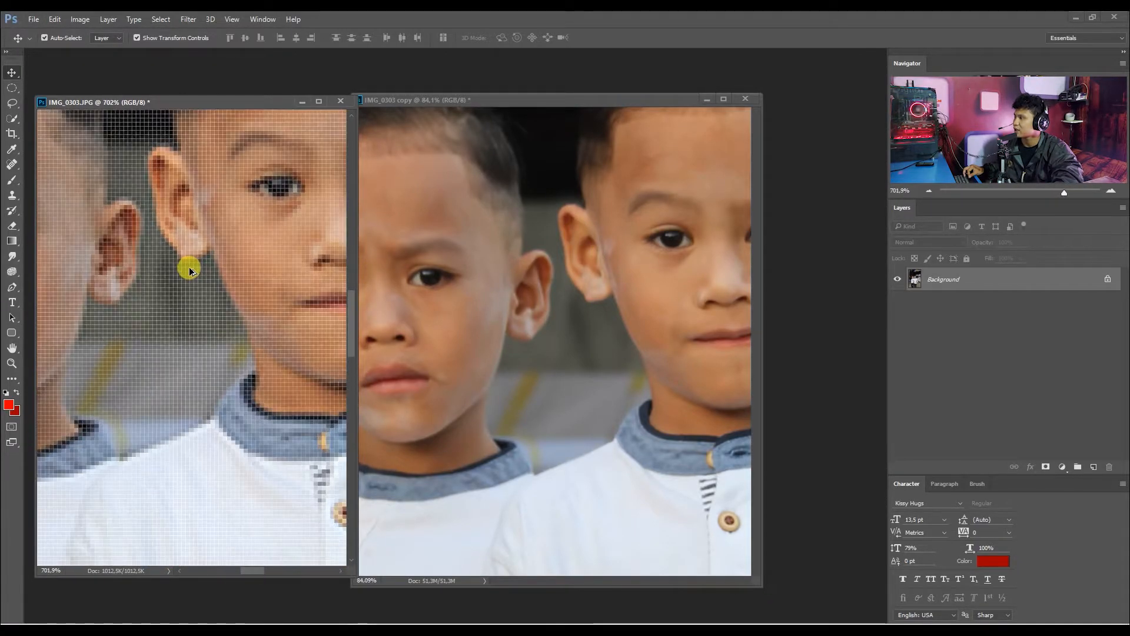
scroll(190, 271, down, 1)
drag(482, 99, 566, 99)
scroll(565, 202, down, 2)
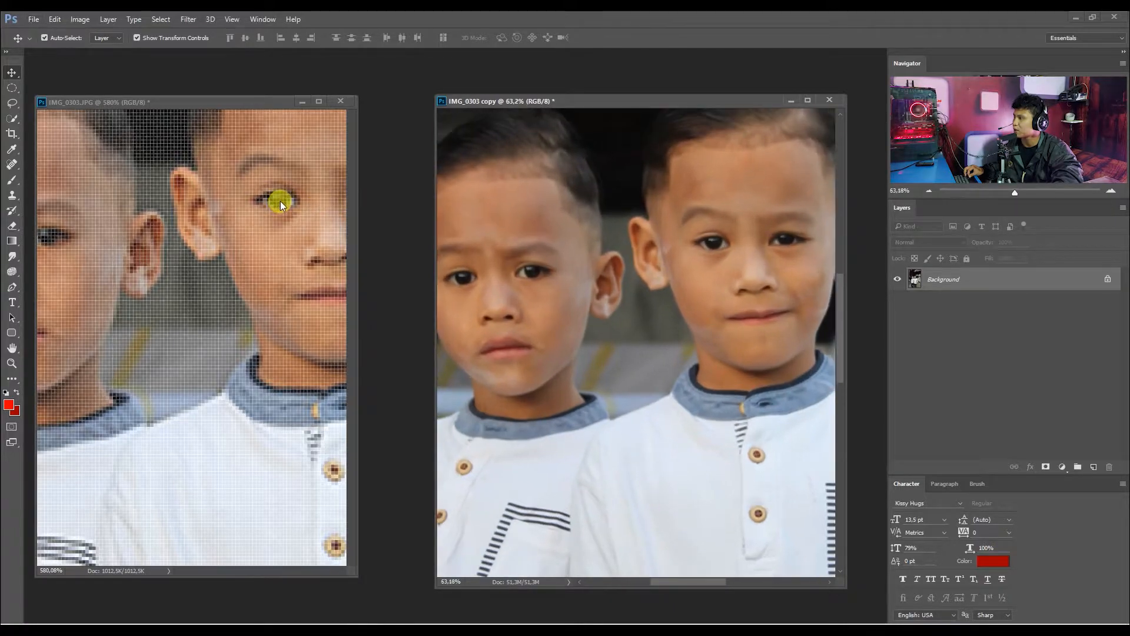
scroll(280, 200, down, 1)
drag(293, 220, 288, 297)
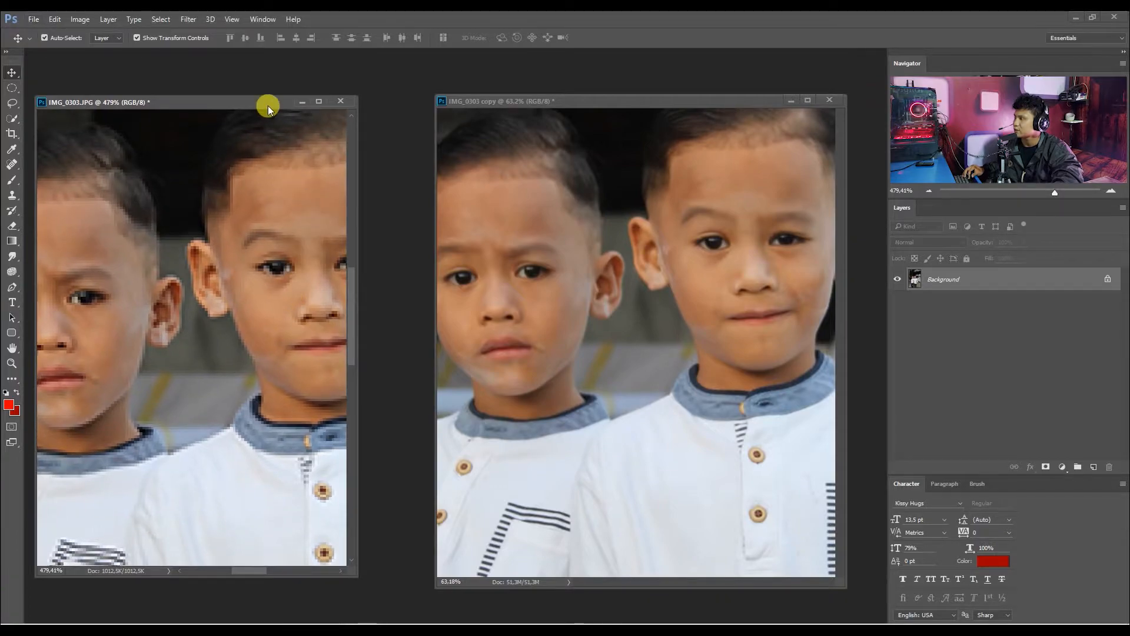
drag(268, 107, 285, 108)
drag(373, 222, 430, 229)
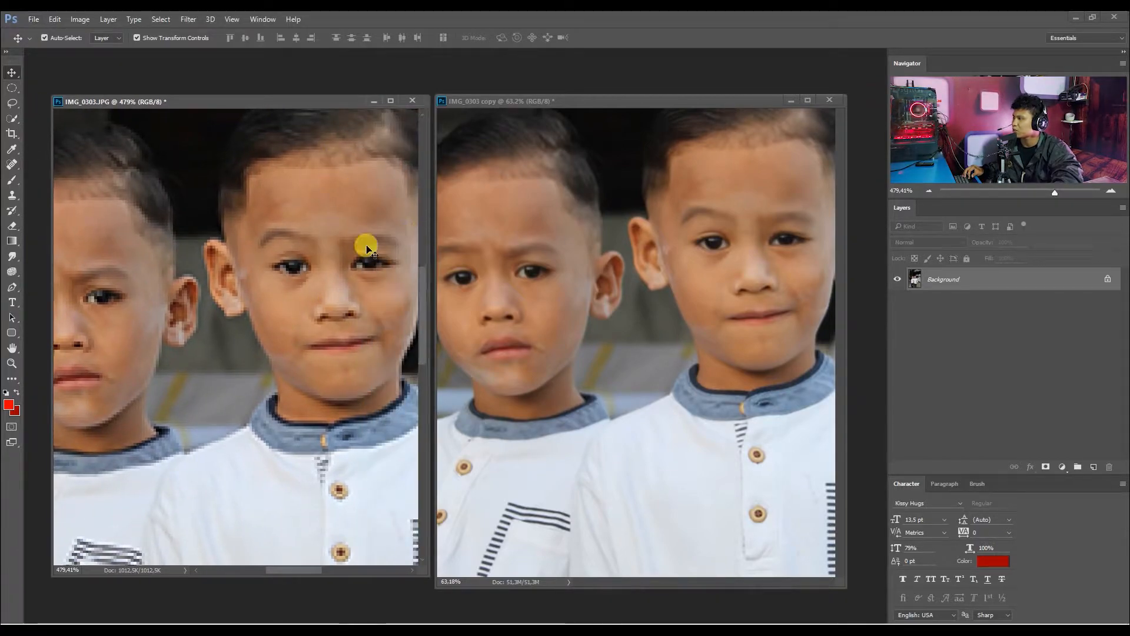
drag(278, 252, 298, 245)
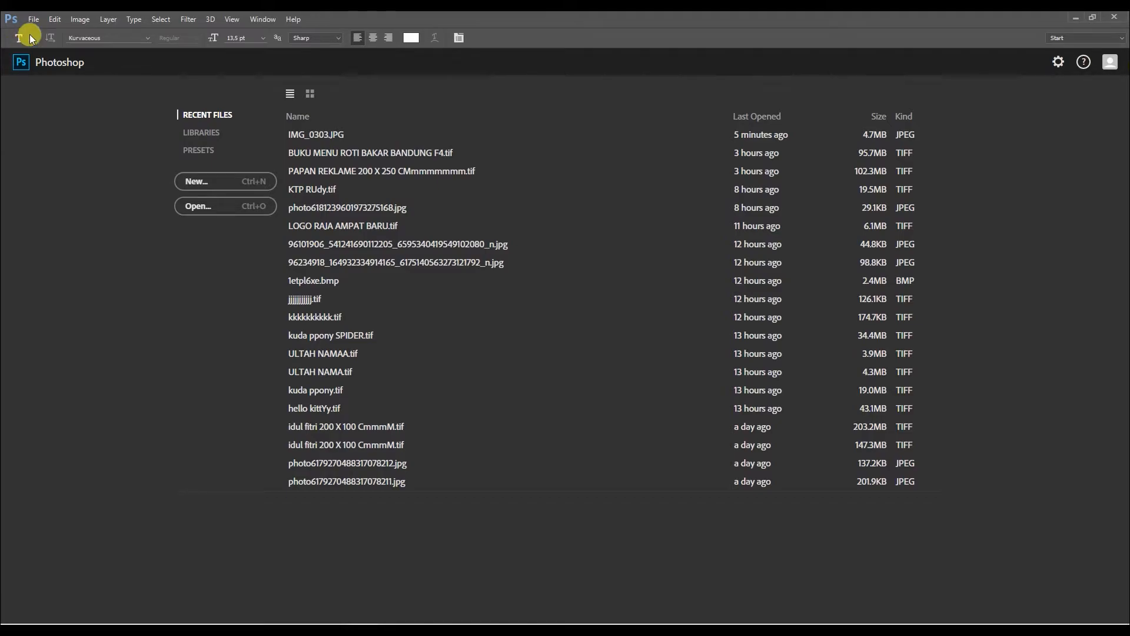
Start a new document and set its width and height units to centimeters.
click(33, 20)
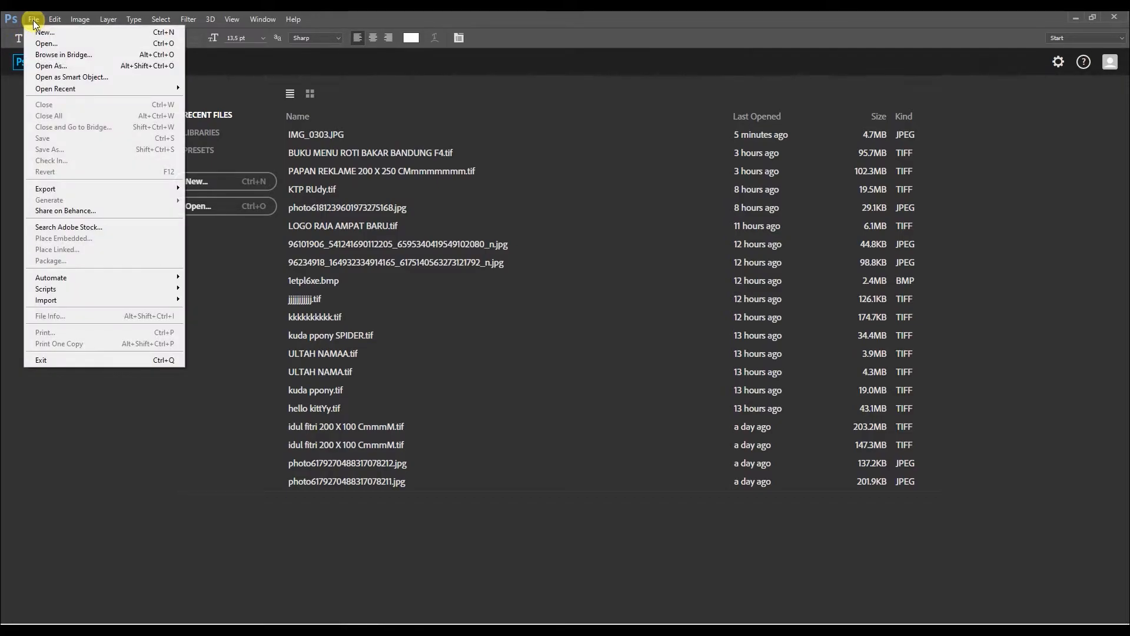
click(43, 32)
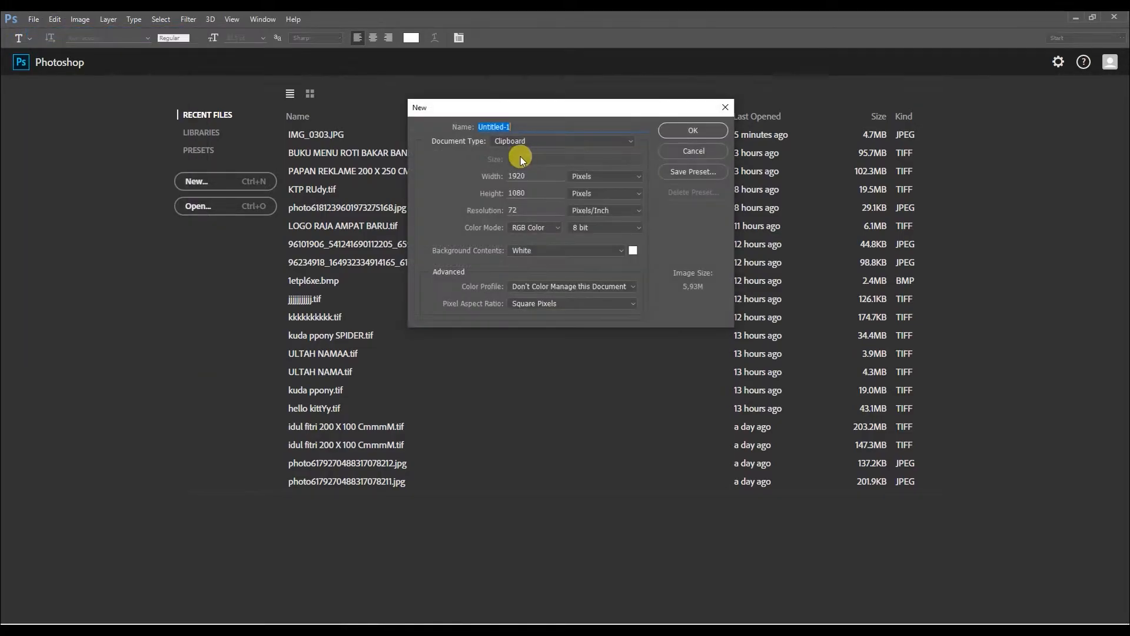
drag(555, 113, 511, 132)
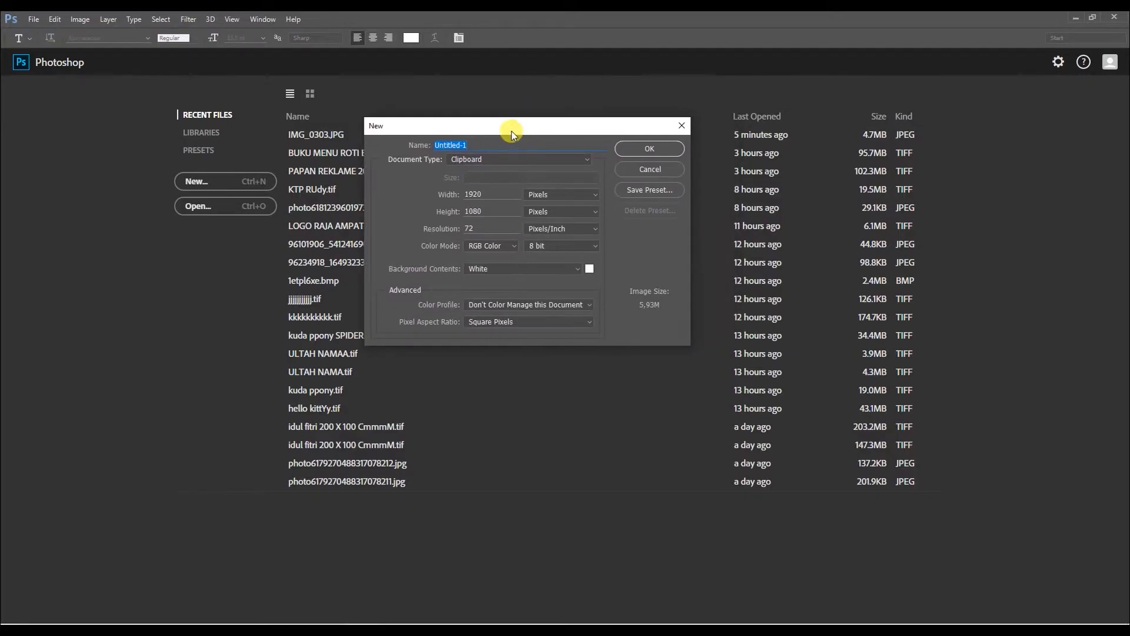
click(549, 194)
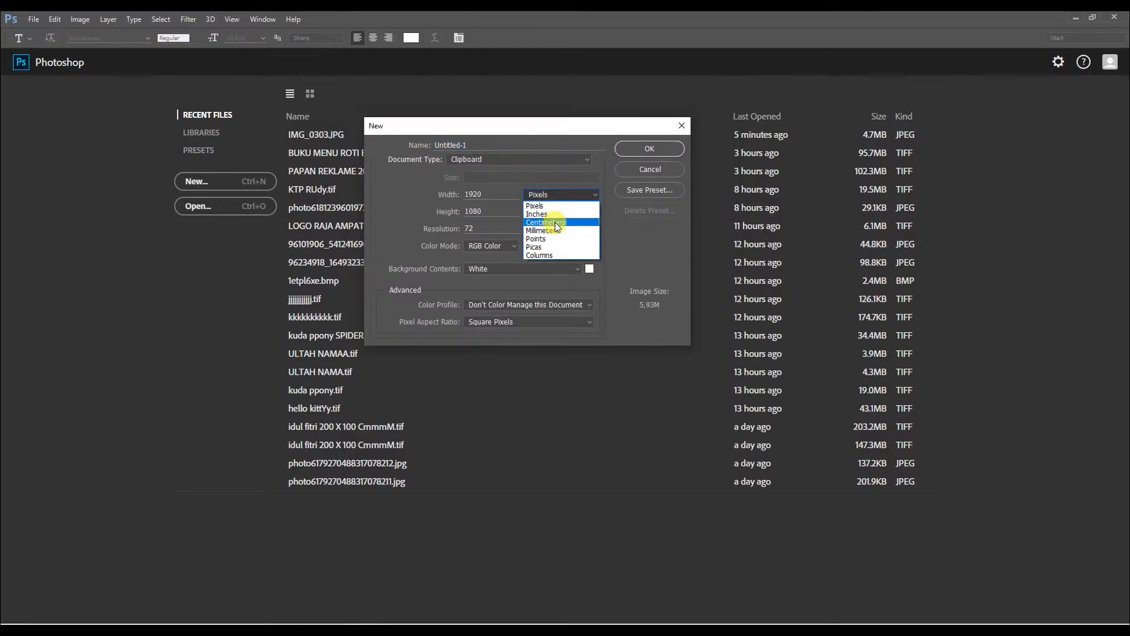
click(557, 222)
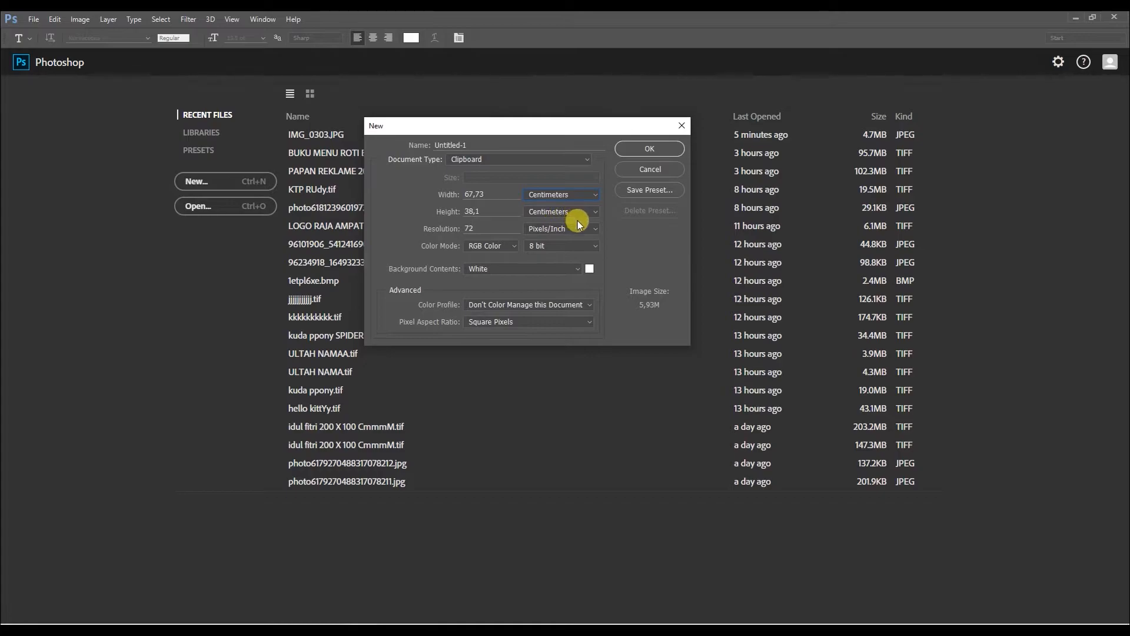
click(572, 194)
click(559, 206)
click(563, 193)
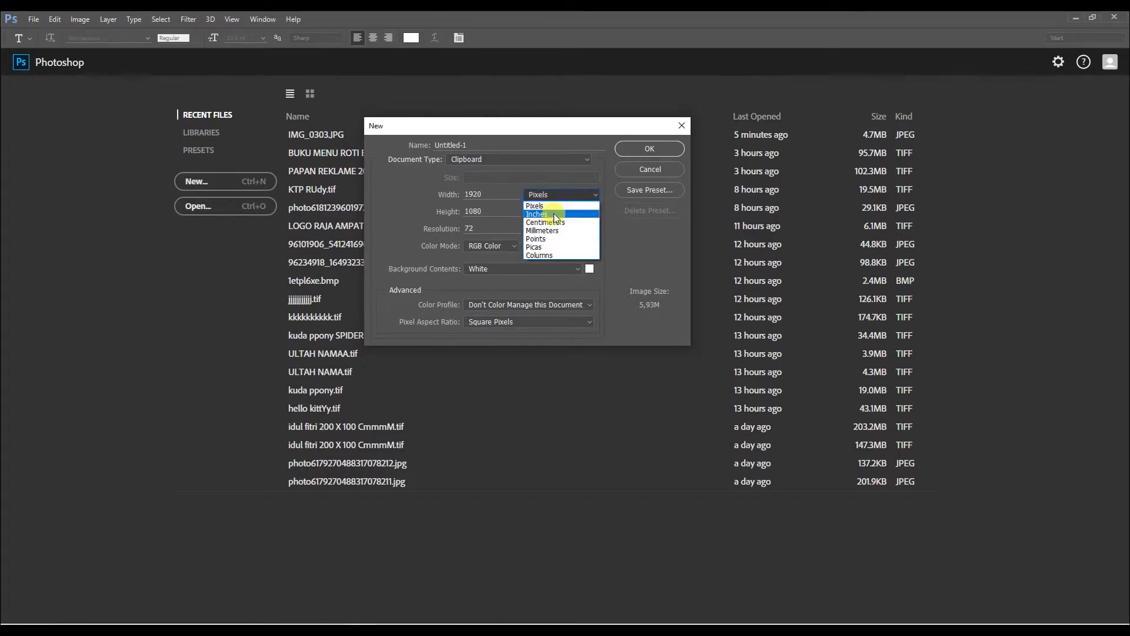
click(553, 222)
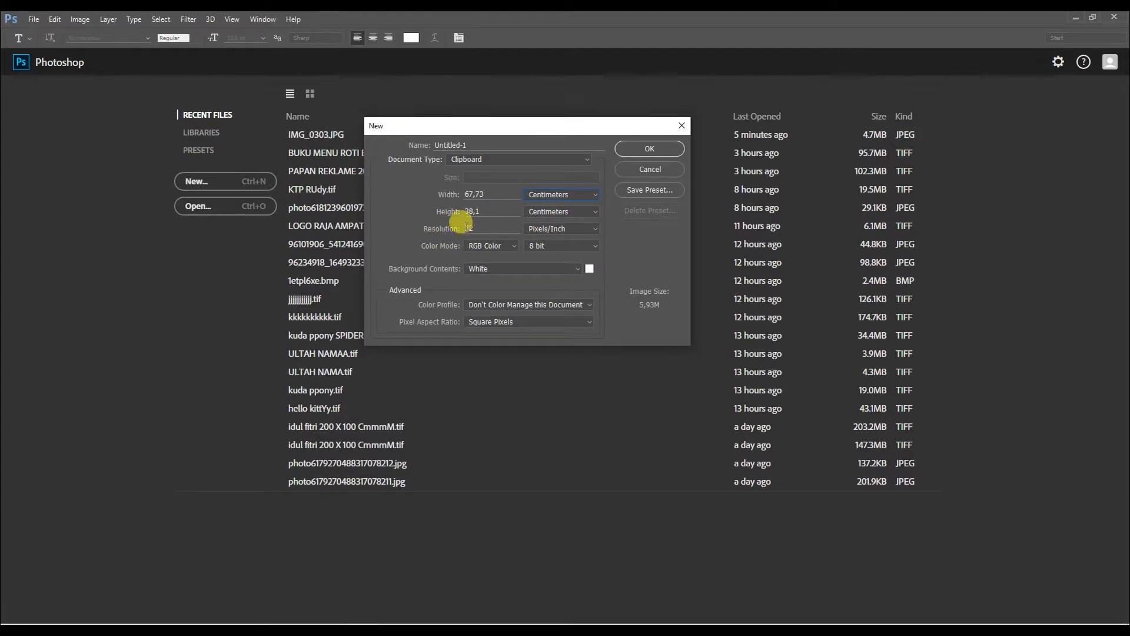
Review the unit options for resolution and width, keeping pixels/inch and centimeters.
click(561, 232)
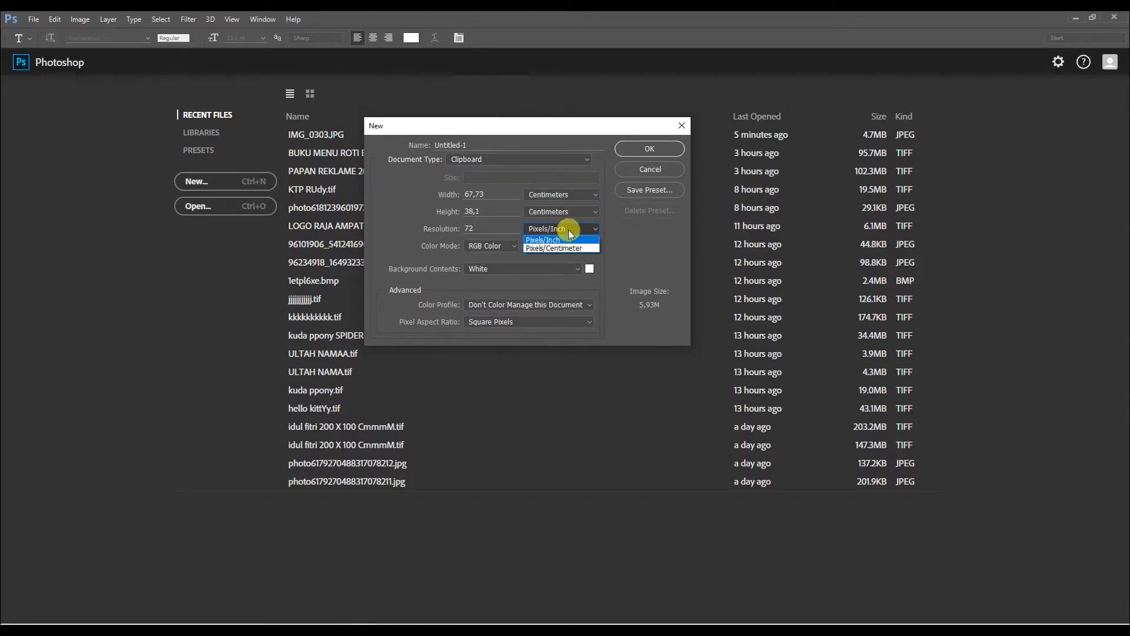
click(570, 230)
drag(482, 228, 440, 231)
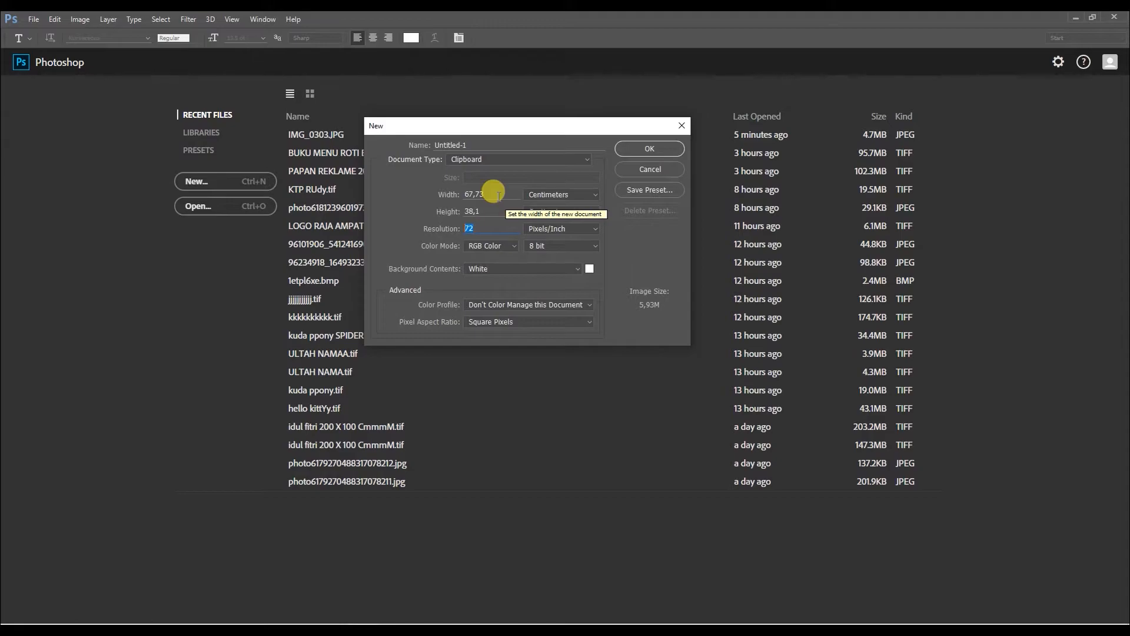
click(568, 196)
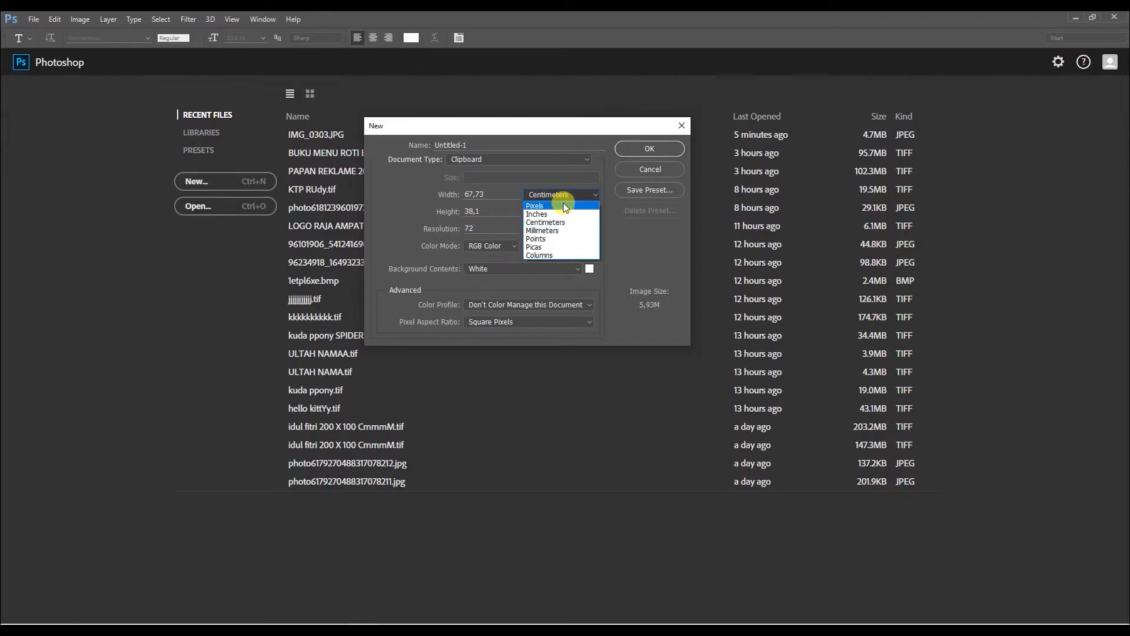
click(561, 227)
Create the document at 100 by 100 centimeters with a resolution of 80 pixels/inch.
drag(496, 198, 410, 196)
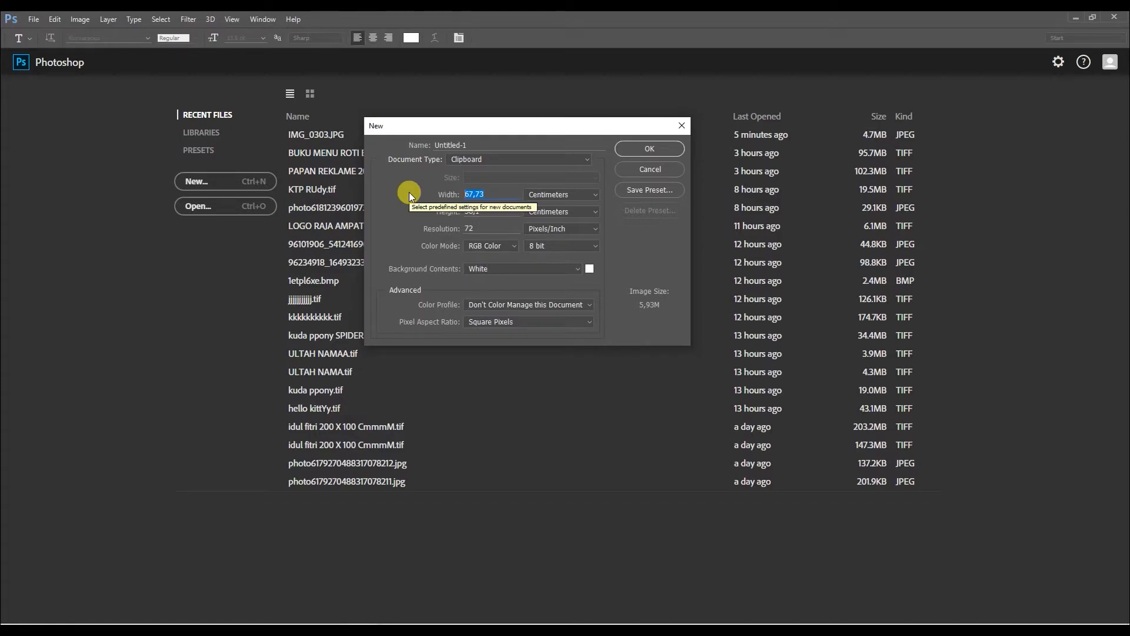
text(1)
drag(490, 210, 373, 209)
text(100)
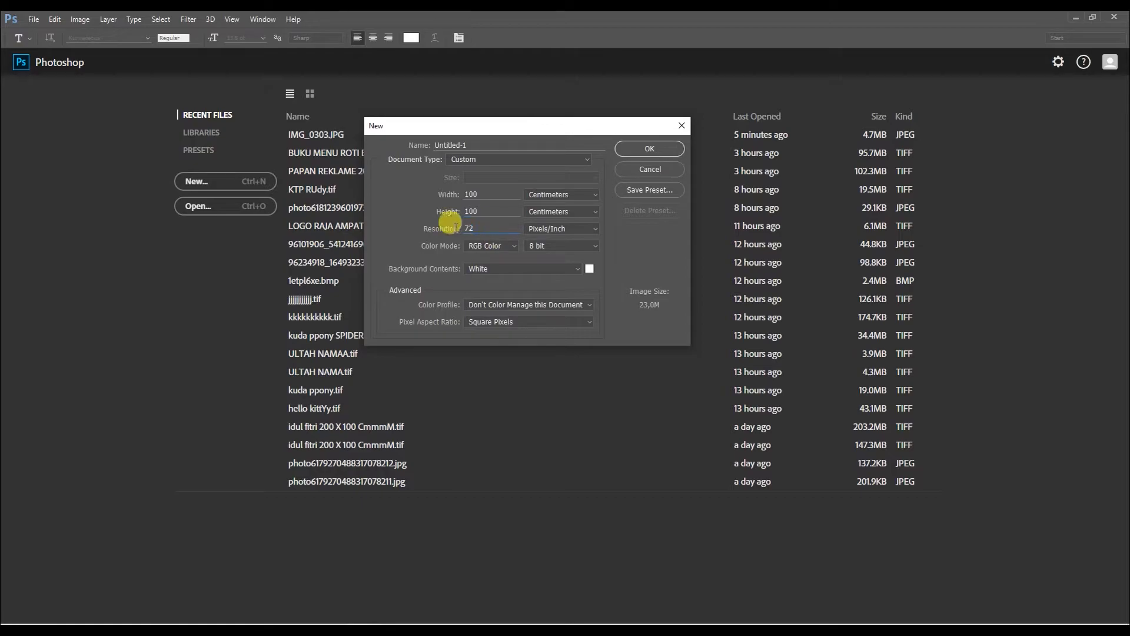
drag(450, 222, 346, 233)
key(Return)
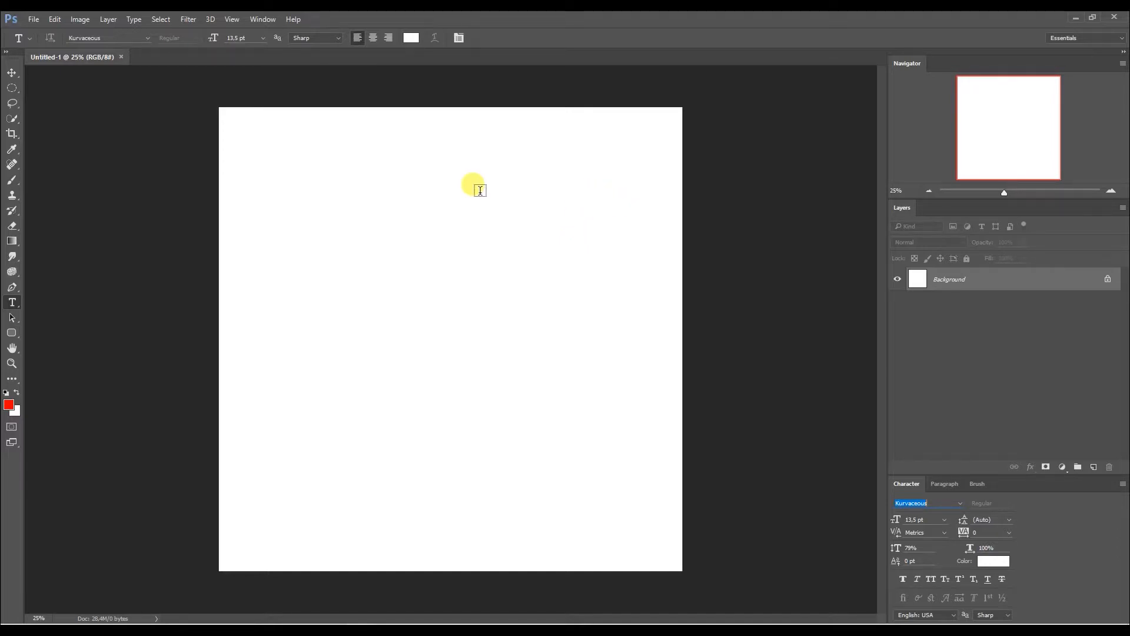
Create a second document 200 cm wide and 100 cm high at 70 pixels/inch, and switch to the Move tool.
click(33, 19)
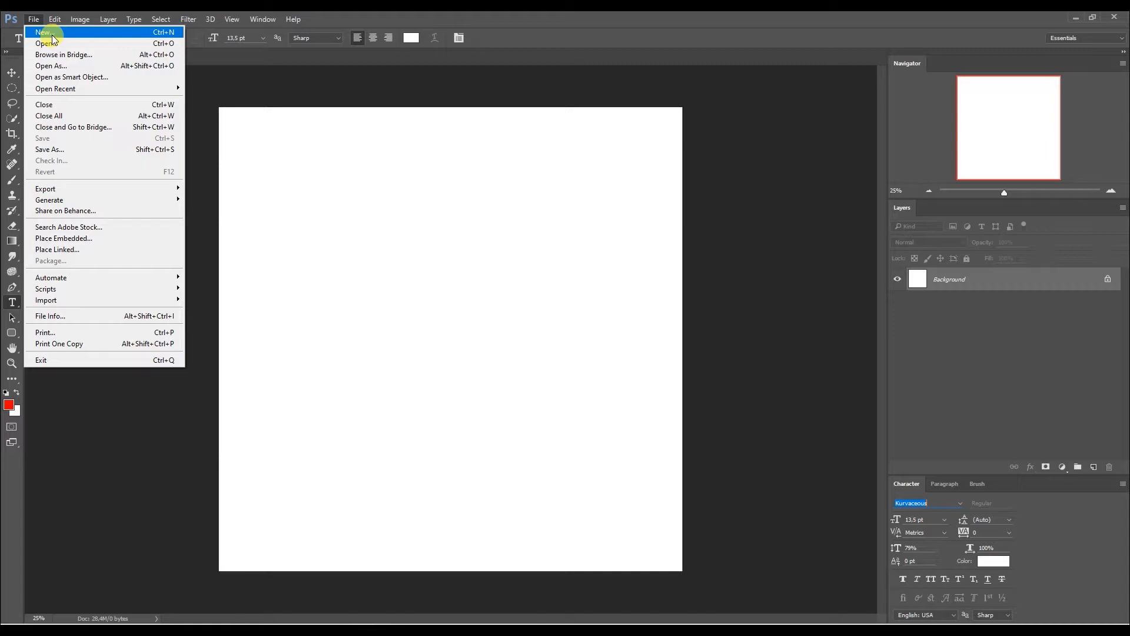
click(53, 38)
drag(499, 195, 462, 197)
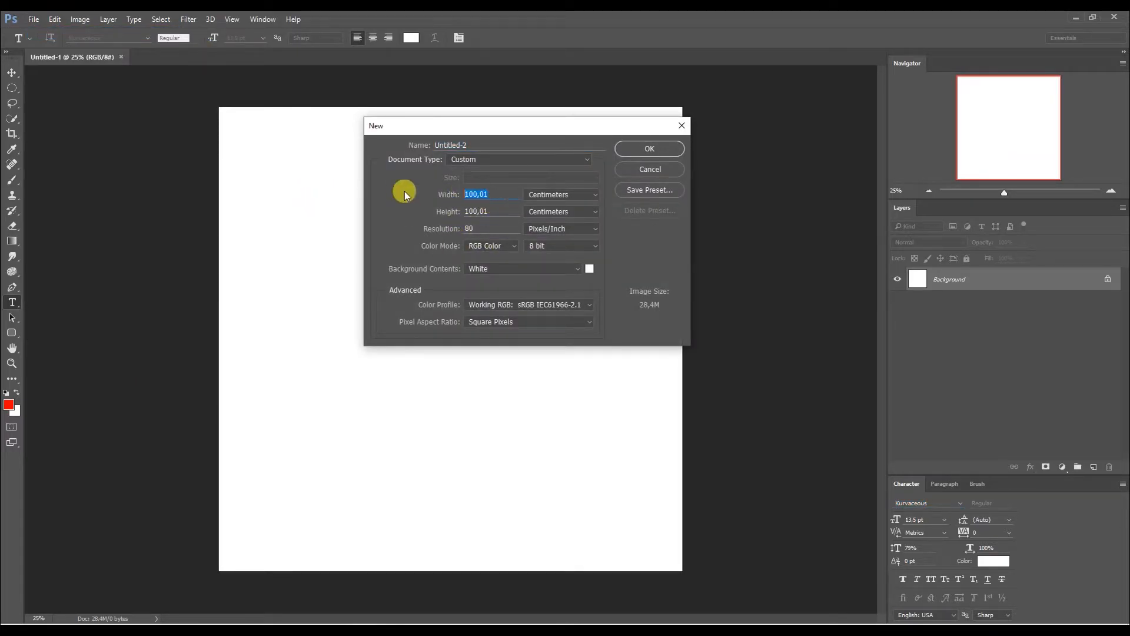
text(200)
drag(495, 210, 419, 209)
text(1)
drag(513, 228, 393, 231)
text(7)
click(651, 151)
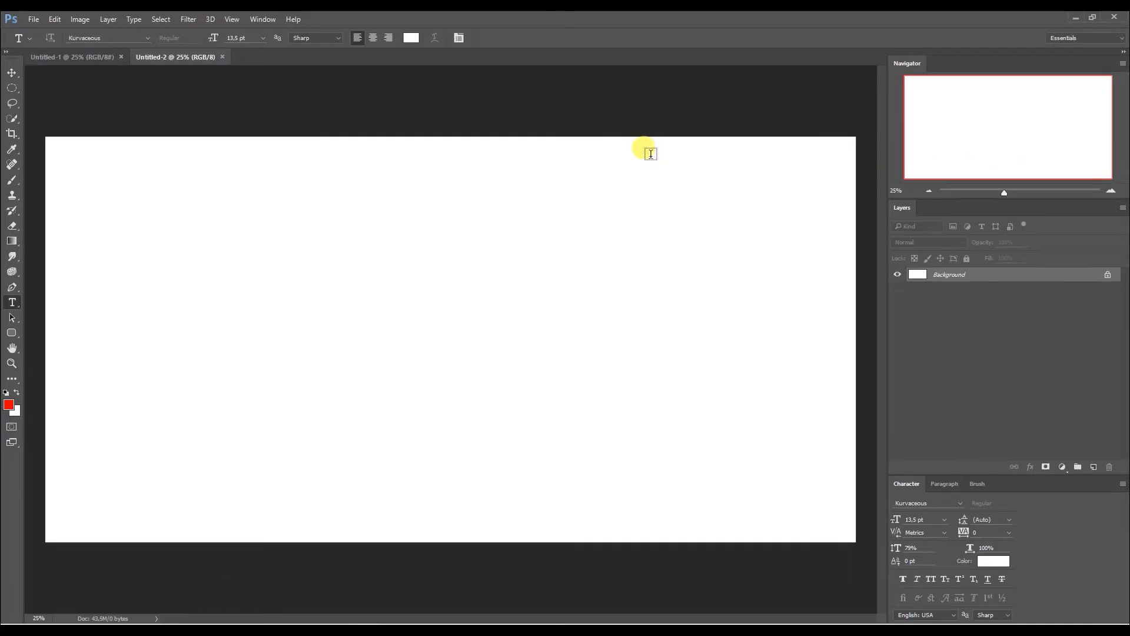
click(11, 72)
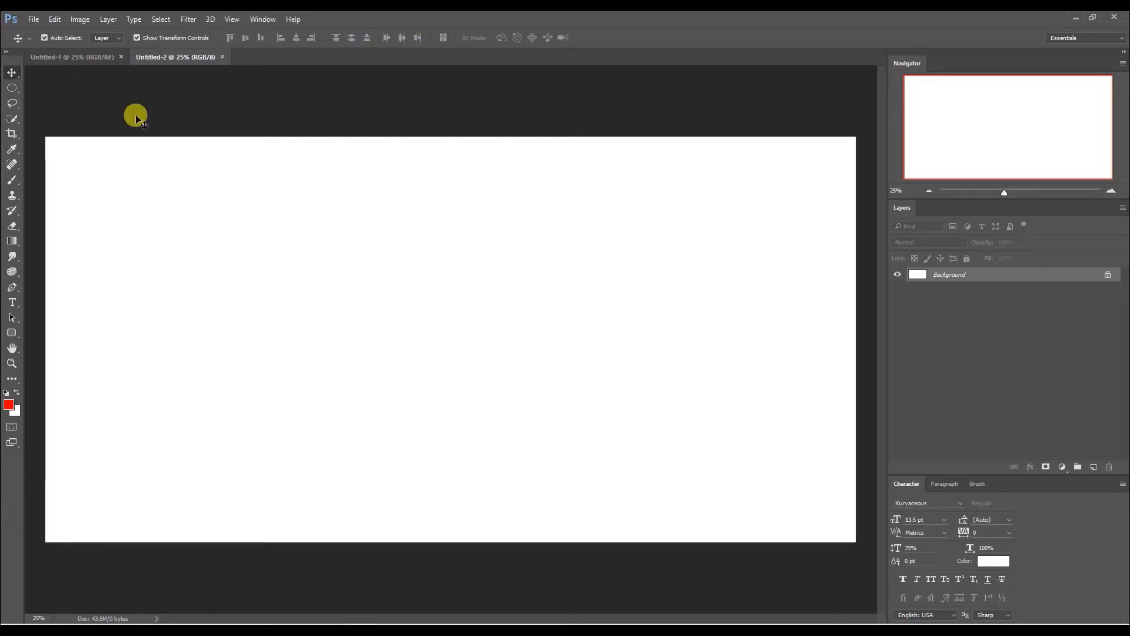
click(34, 19)
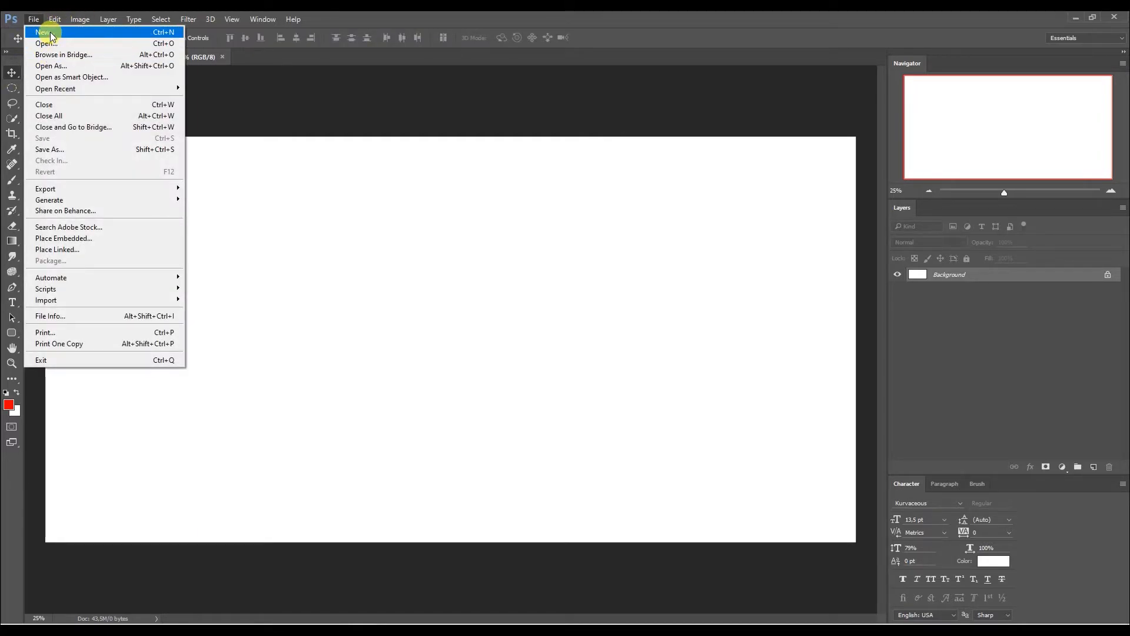
click(52, 32)
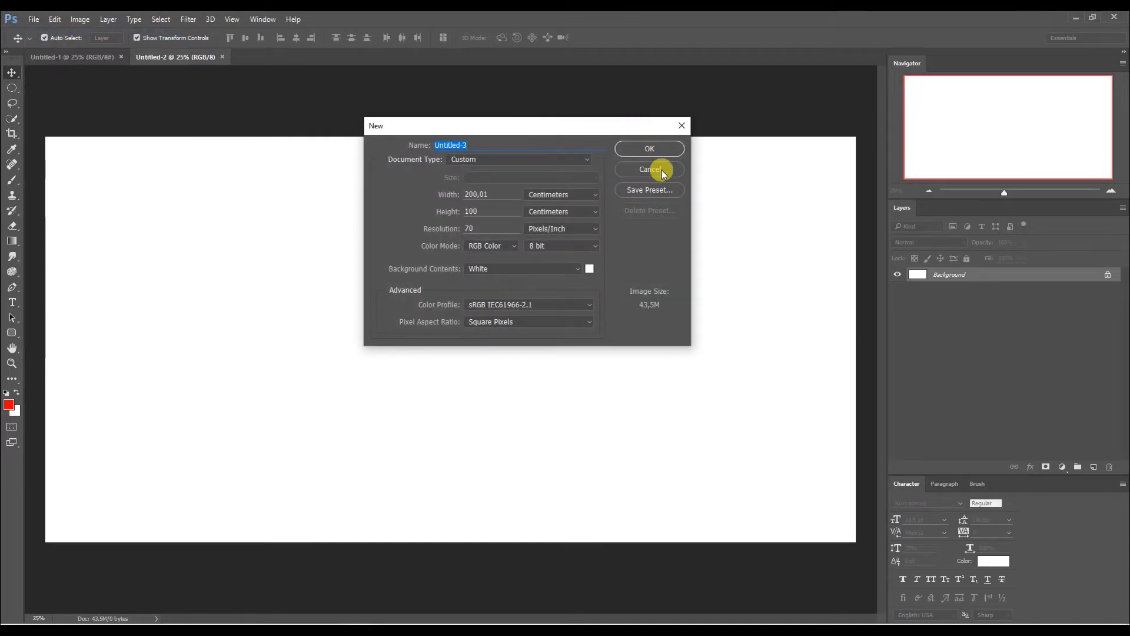
click(652, 170)
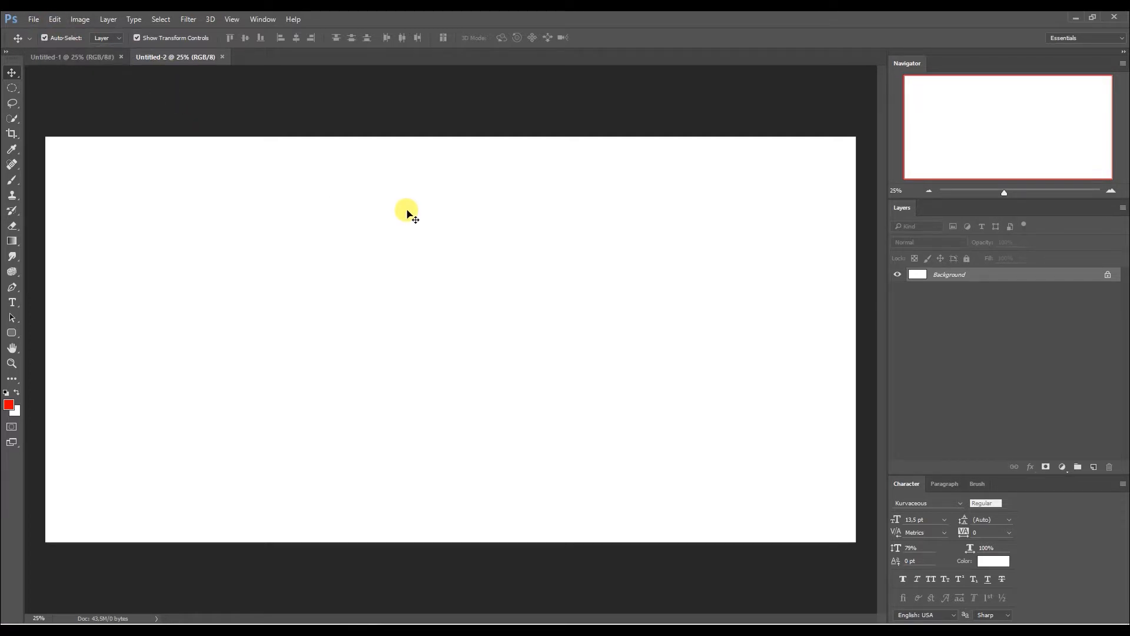
Create a third document 300 cm wide and 100 cm high with a resolution of 60 pixels/inch.
click(54, 19)
key(ctrl+n)
double_click(478, 194)
text(300)
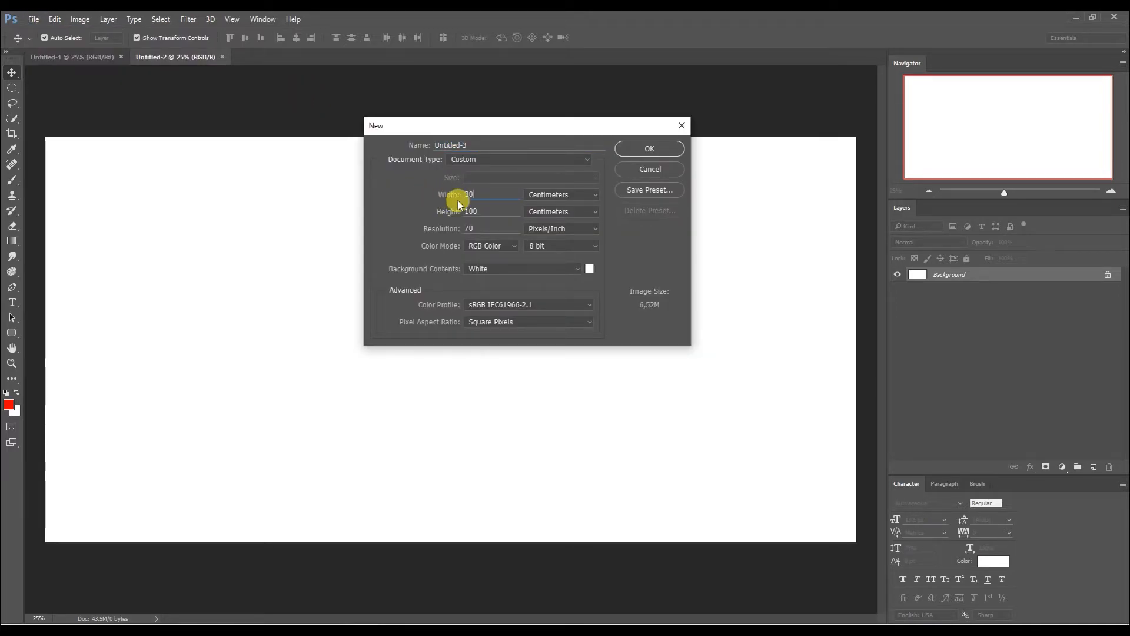
double_click(474, 212)
text(100)
double_click(469, 229)
text(60)
key(Return)
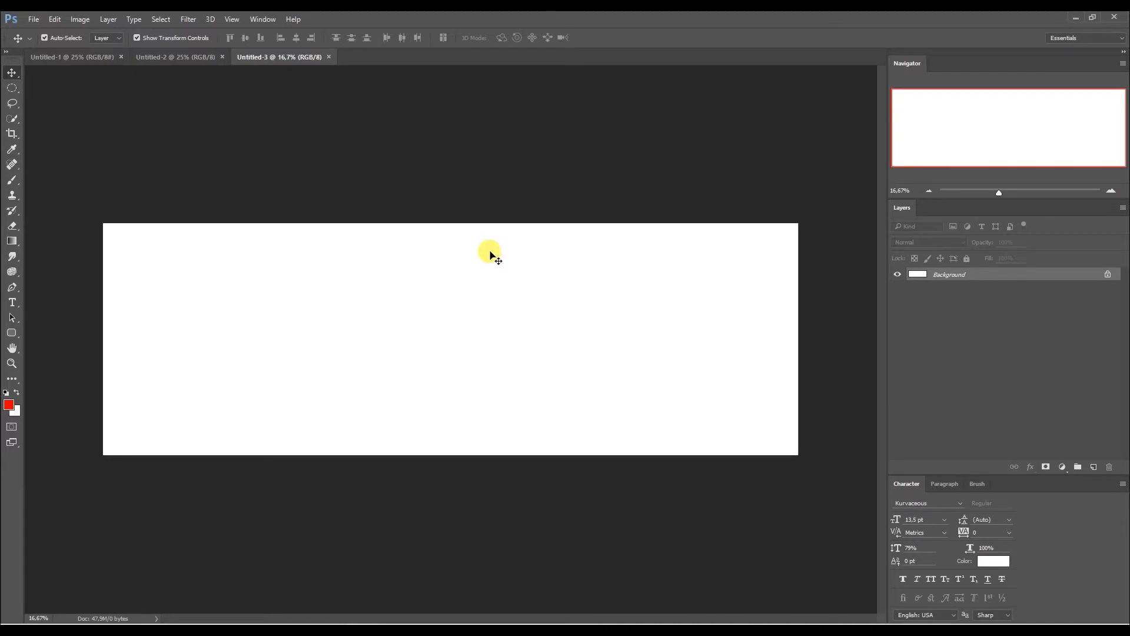
Create a fourth document 400 cm wide and 100 cm high, keeping the previous resolution.
click(32, 19)
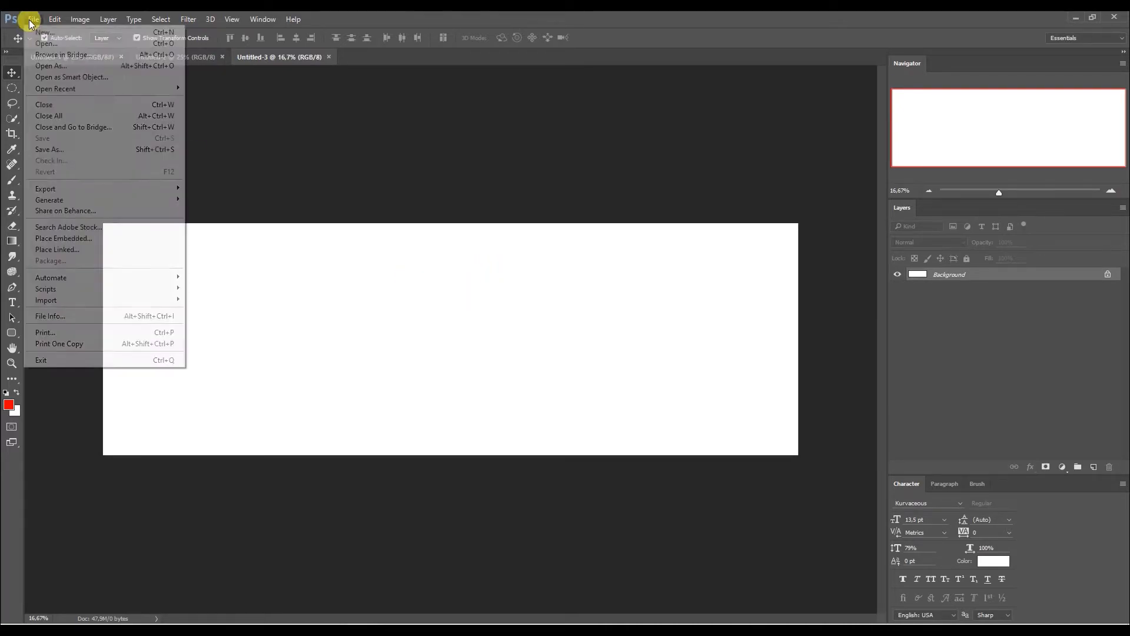
click(37, 31)
drag(486, 194, 426, 192)
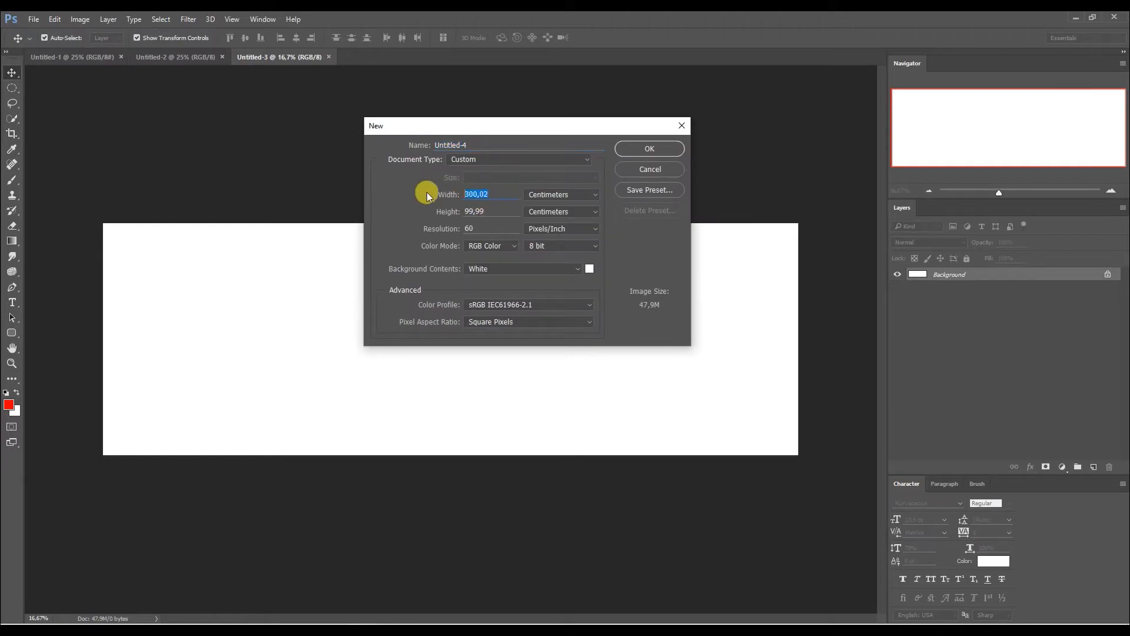
text(400)
drag(499, 213, 430, 209)
text(100)
key(Return)
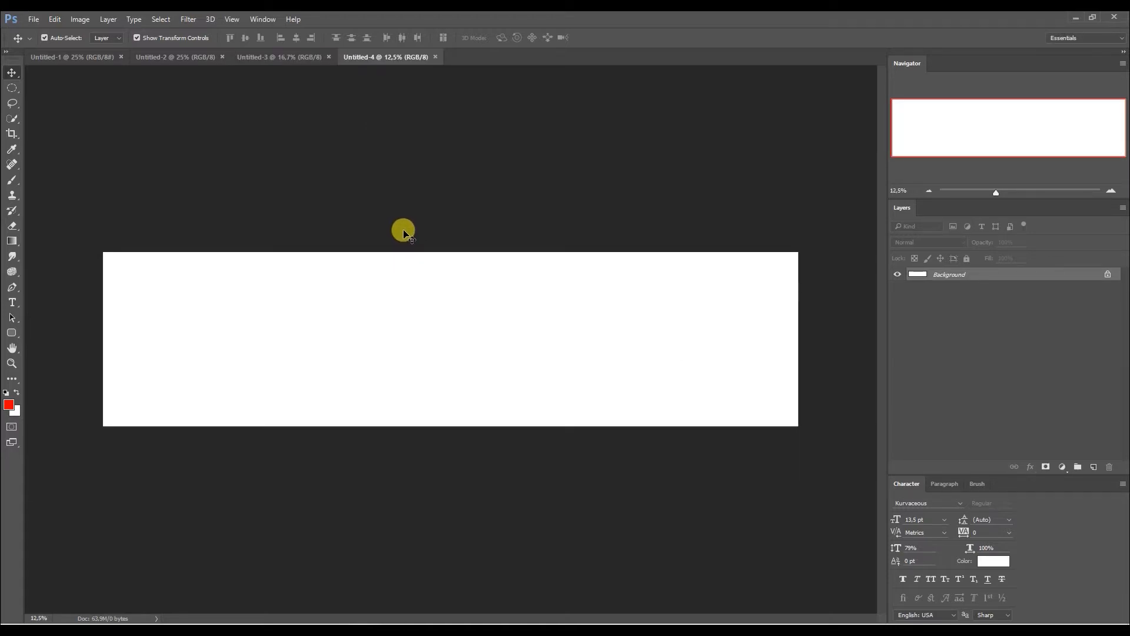
Create a fifth document 300 cm wide and 200 cm high with a resolution of 50 pixels/inch.
click(36, 19)
click(101, 34)
click(478, 193)
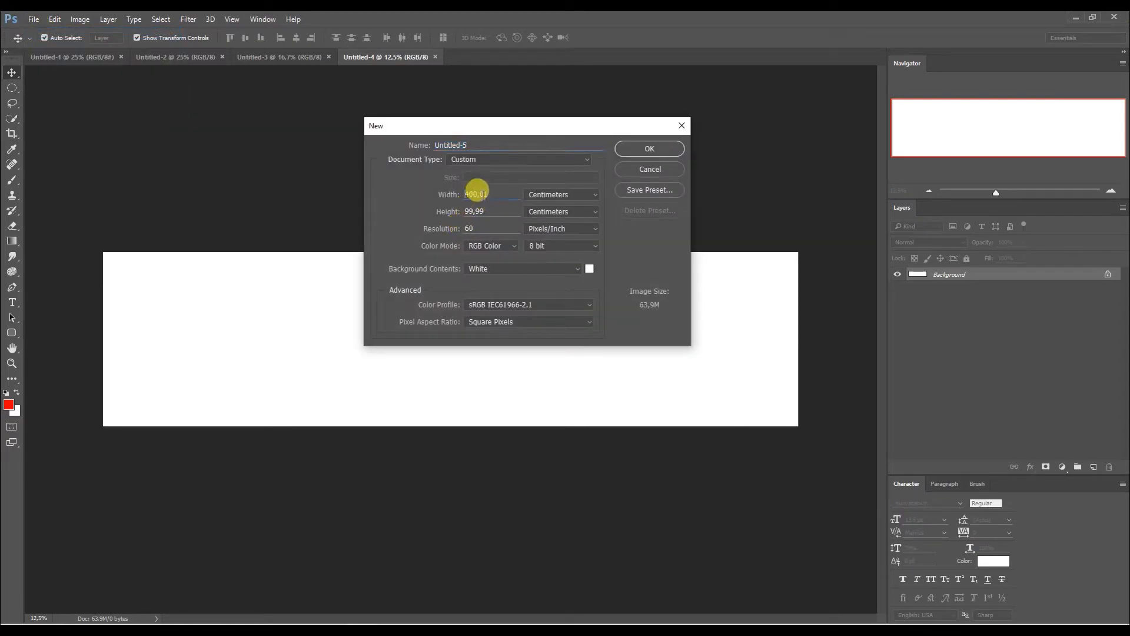
drag(465, 128, 455, 126)
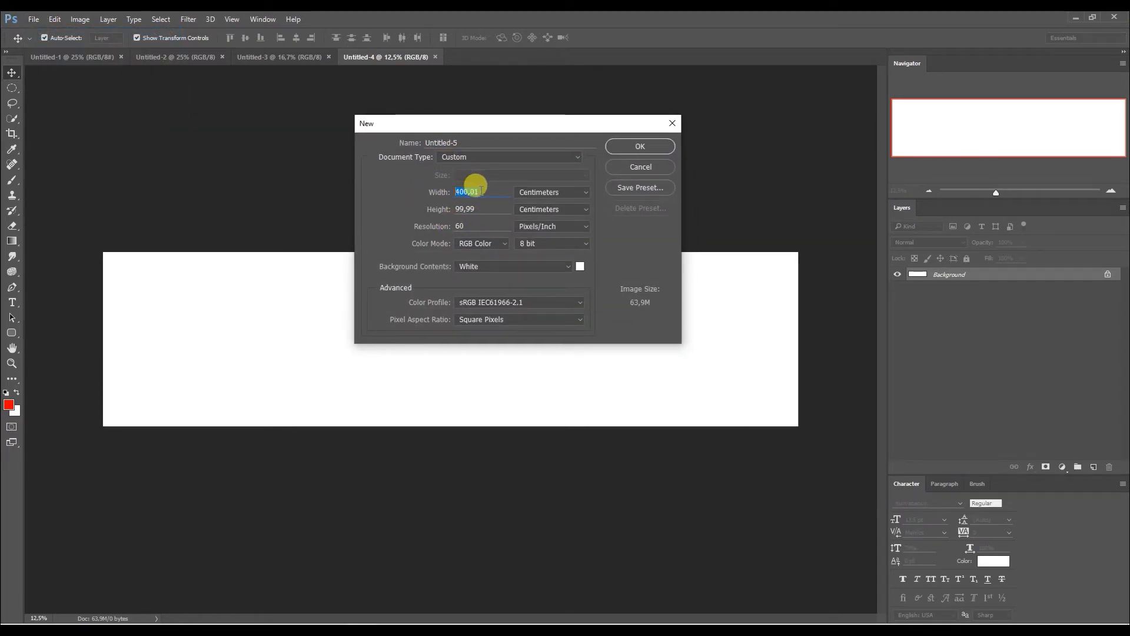
text(300)
key(Tab)
text(200)
key(Tab)
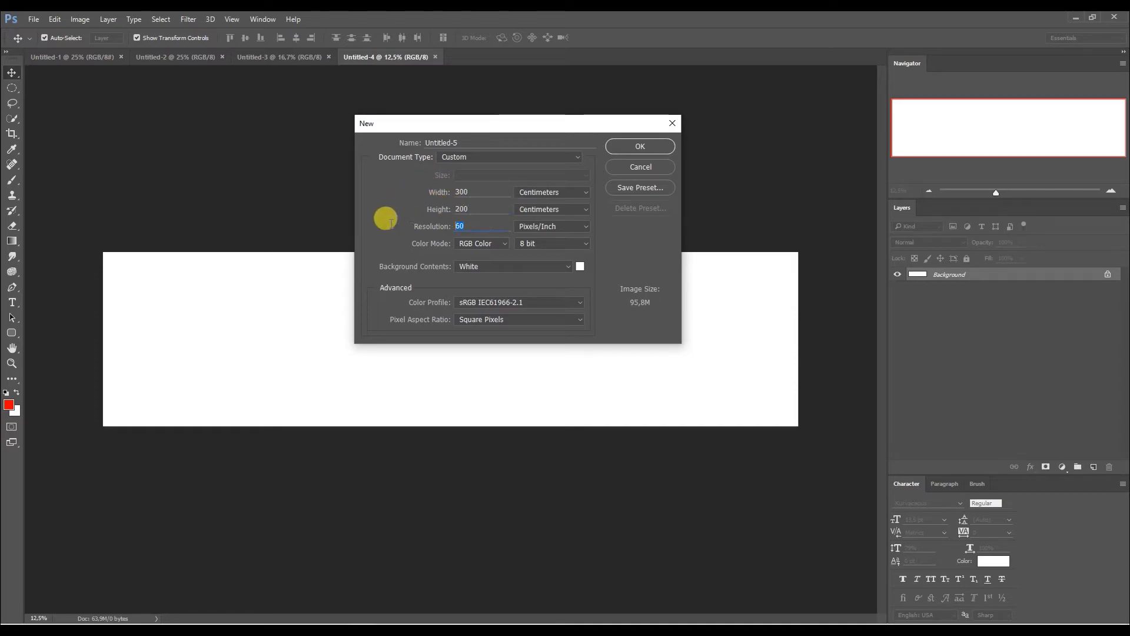
text(50)
key(Return)
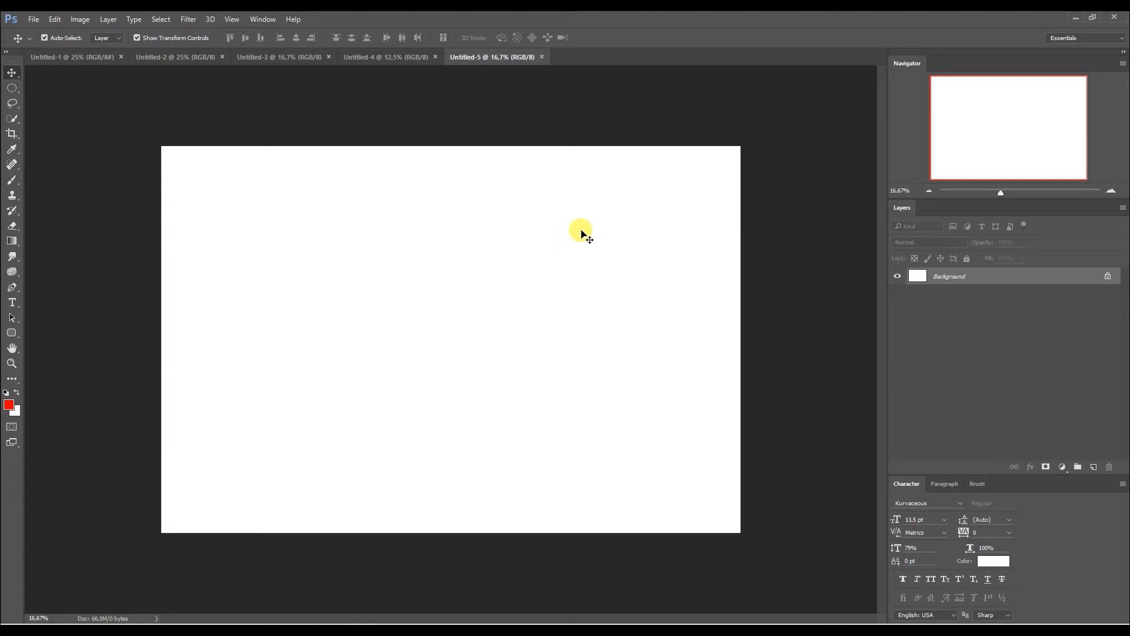
Create an A4-size document 21 cm wide and 29,7 cm high with a resolution of 400 pixels/inch.
click(33, 18)
click(36, 30)
double_click(492, 192)
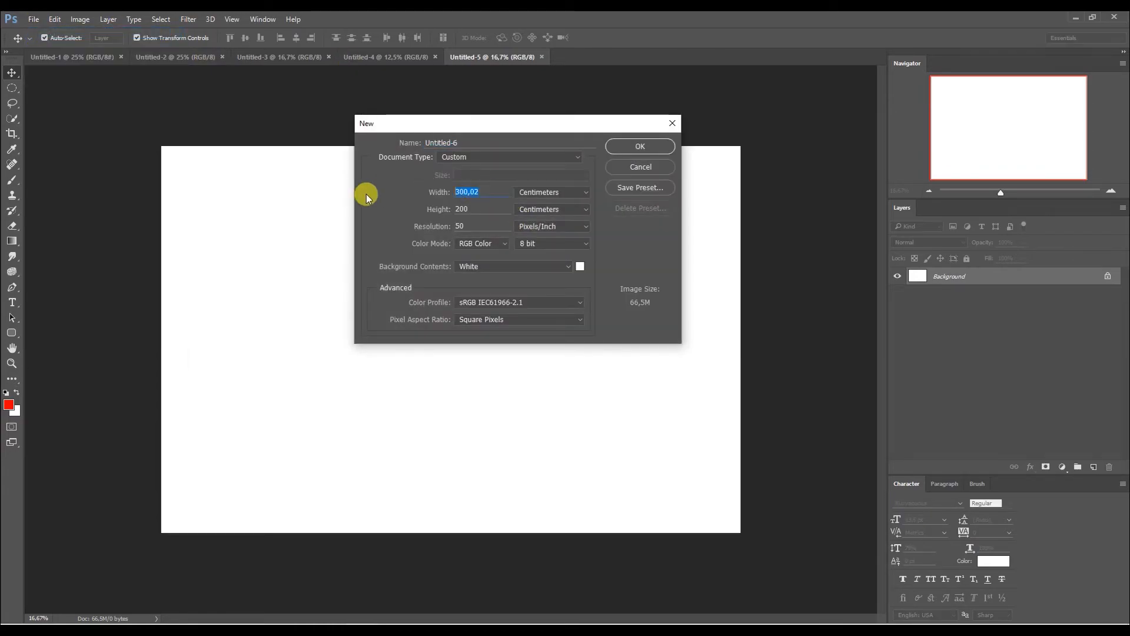
text(21)
double_click(489, 209)
text(29,7)
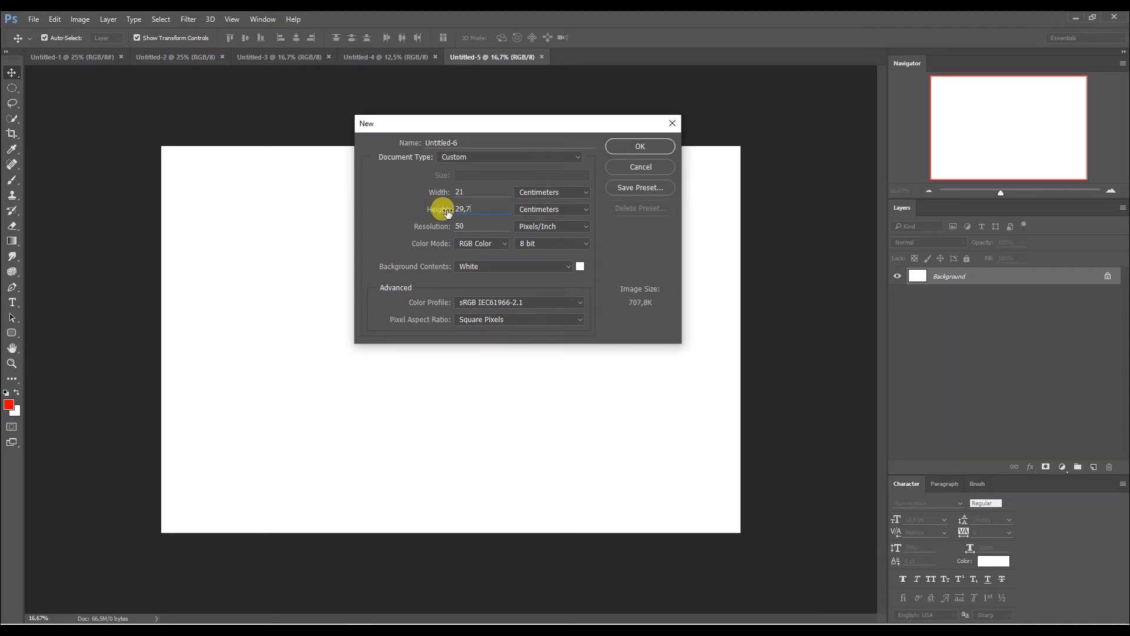
key(Tab)
text(400)
key(Return)
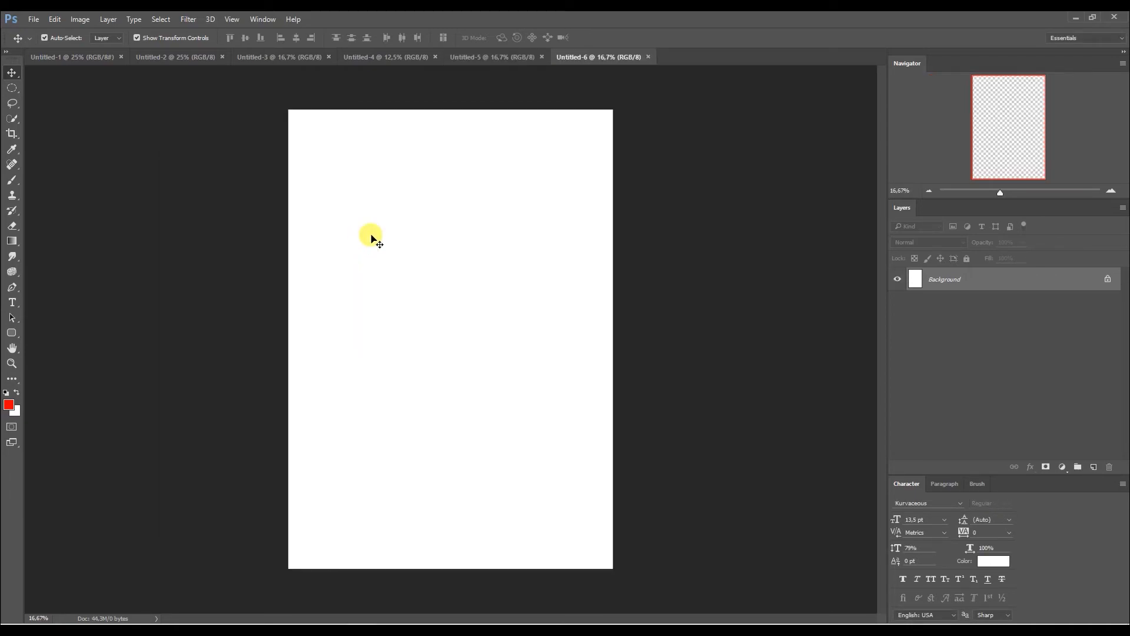